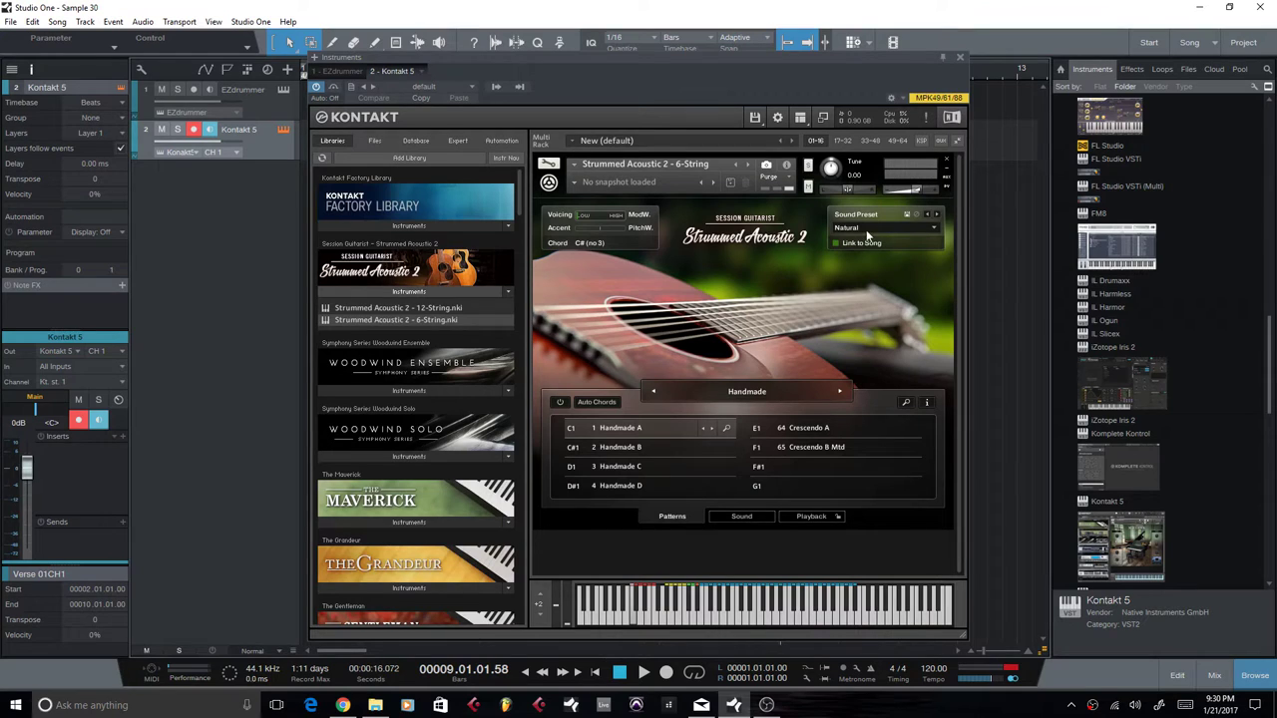
- Load the Arpeggios song into Strummed Acoustic 2 and show its Auto Chords keyboard, leaving the instrument window closed
click(741, 392)
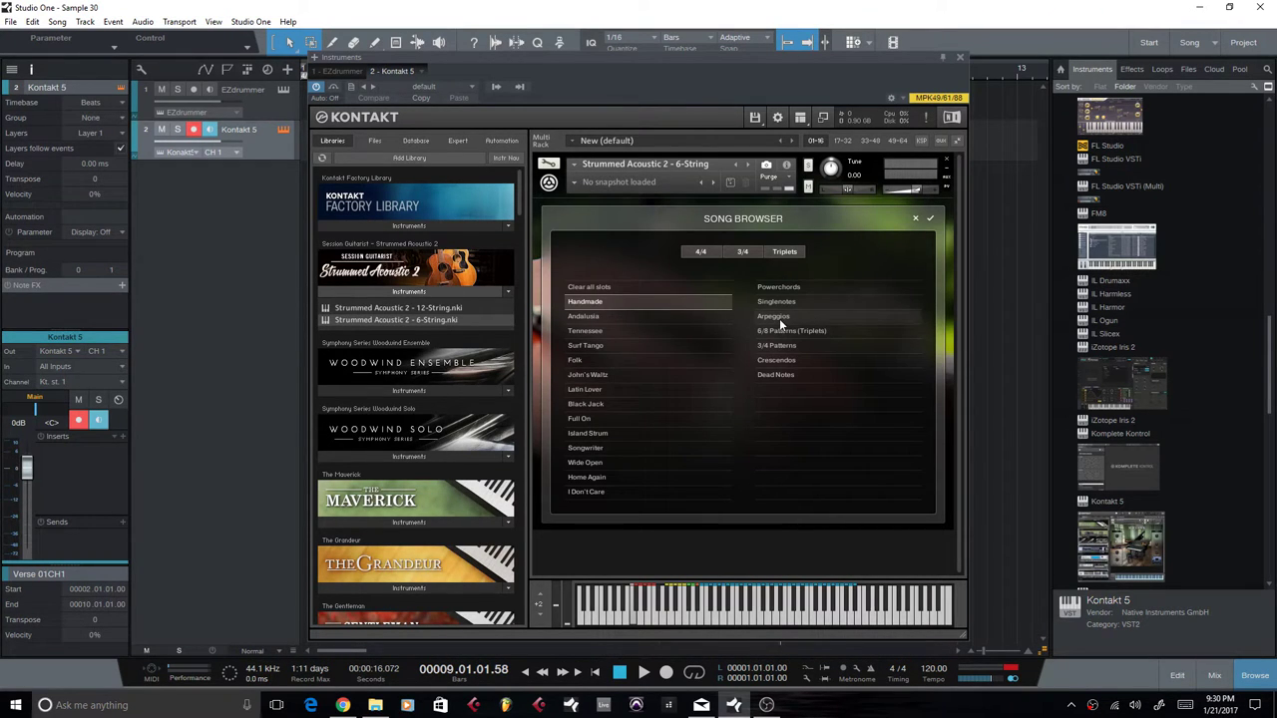
click(826, 316)
click(931, 218)
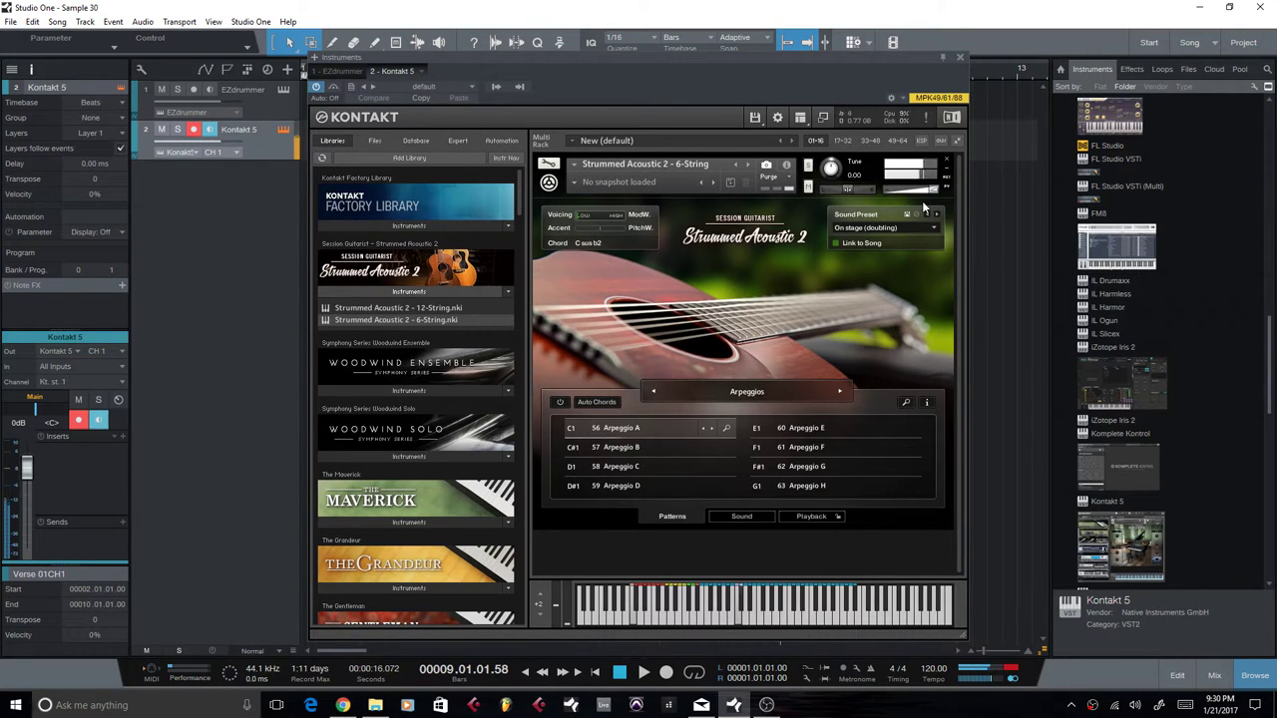
click(607, 405)
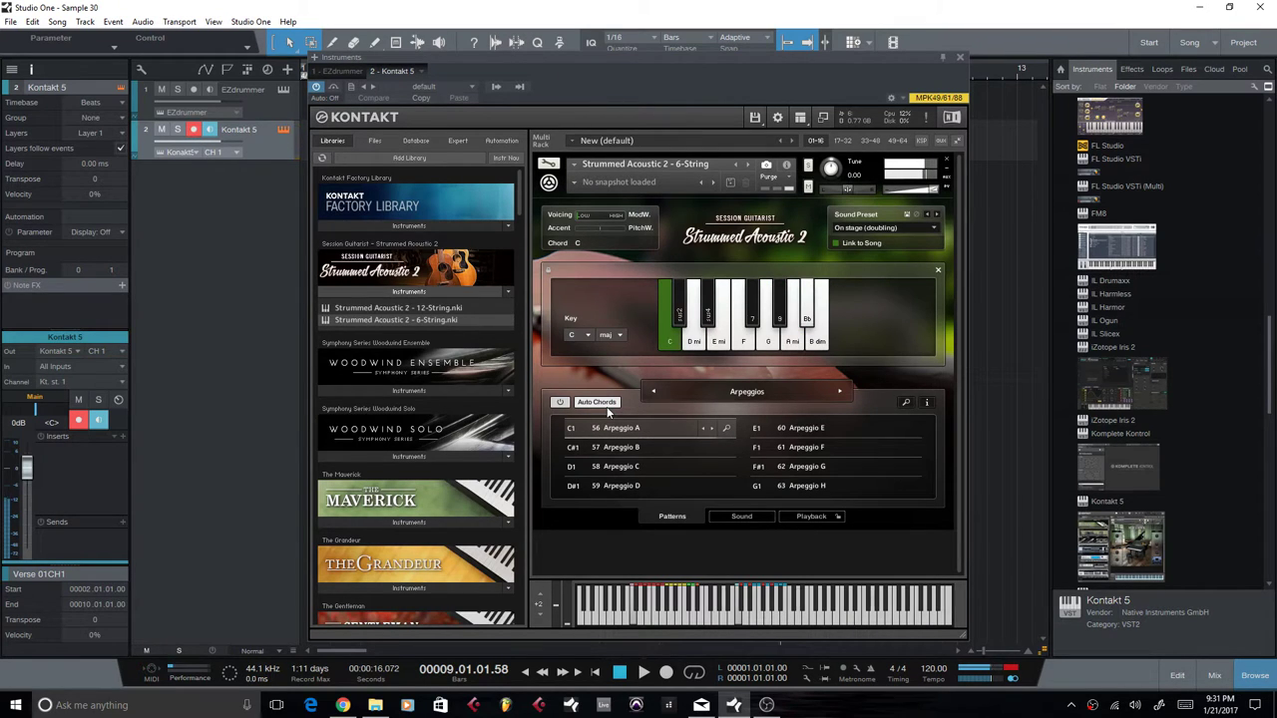
click(960, 57)
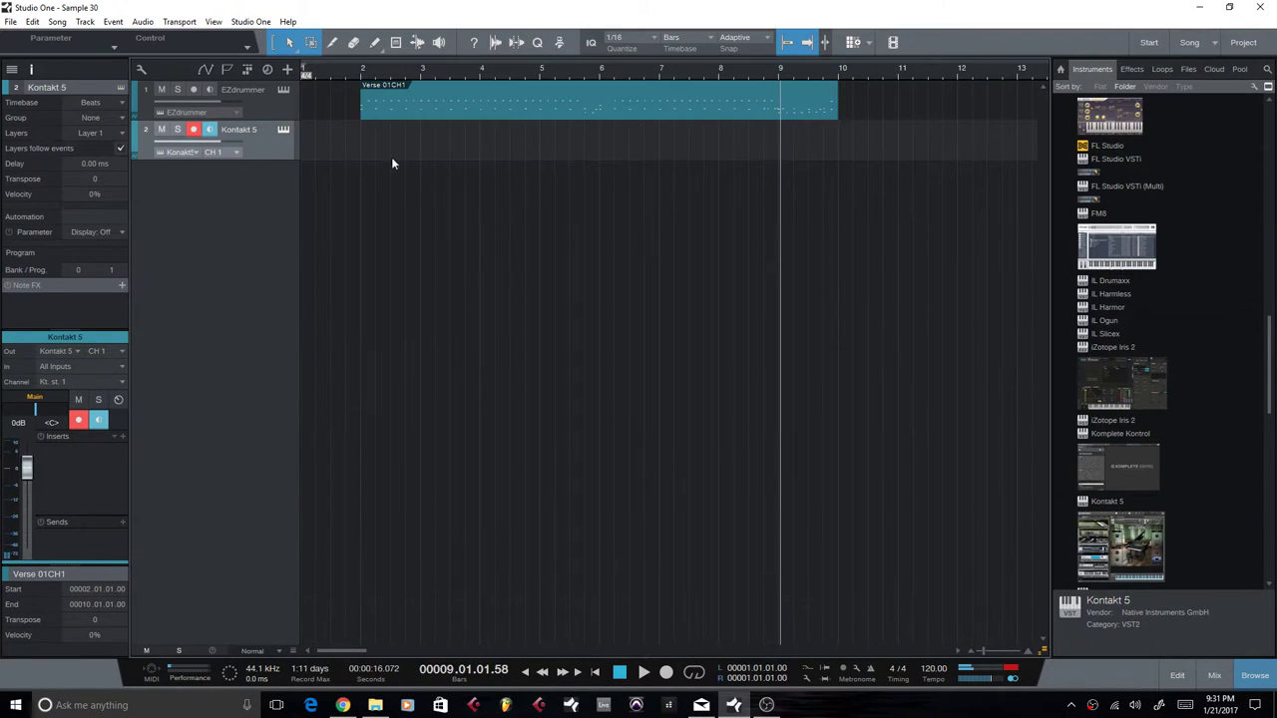
- Audition the drum part, and record a guitar arpeggio performance on the Kontakt 5 track through about bar 7
key(space)
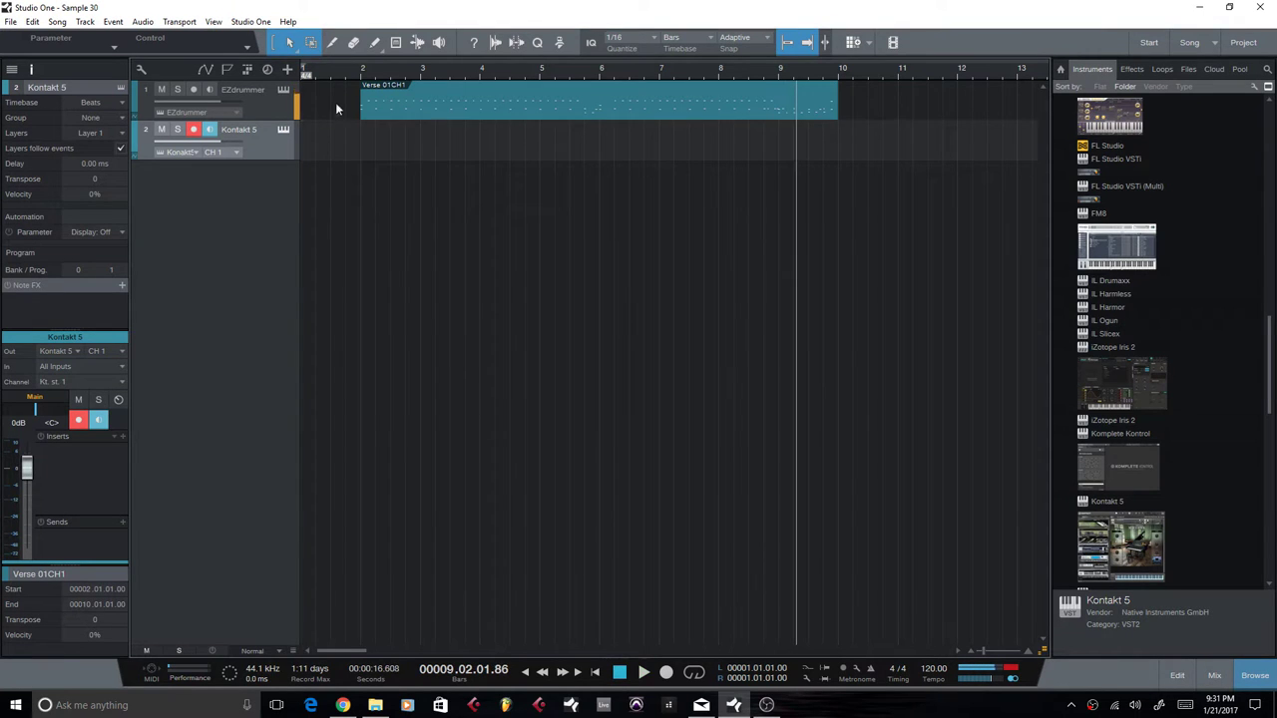
click(332, 74)
key(space)
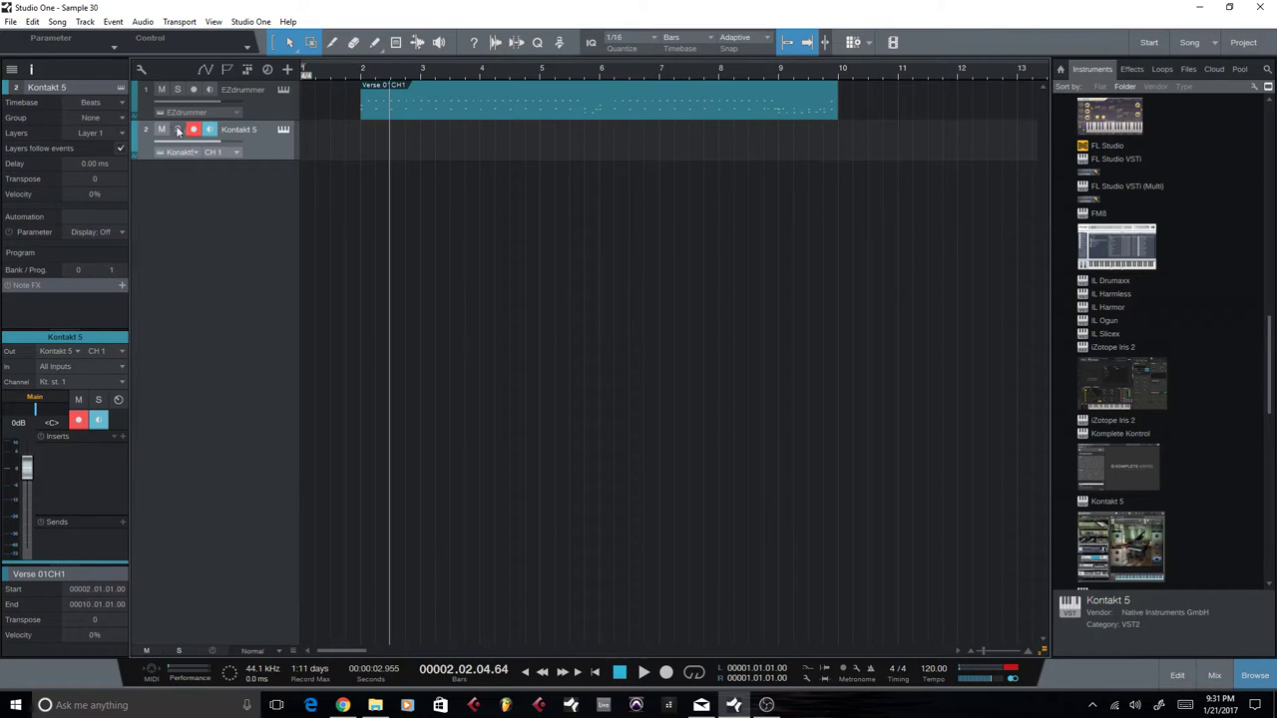
key(KP_Multiply)
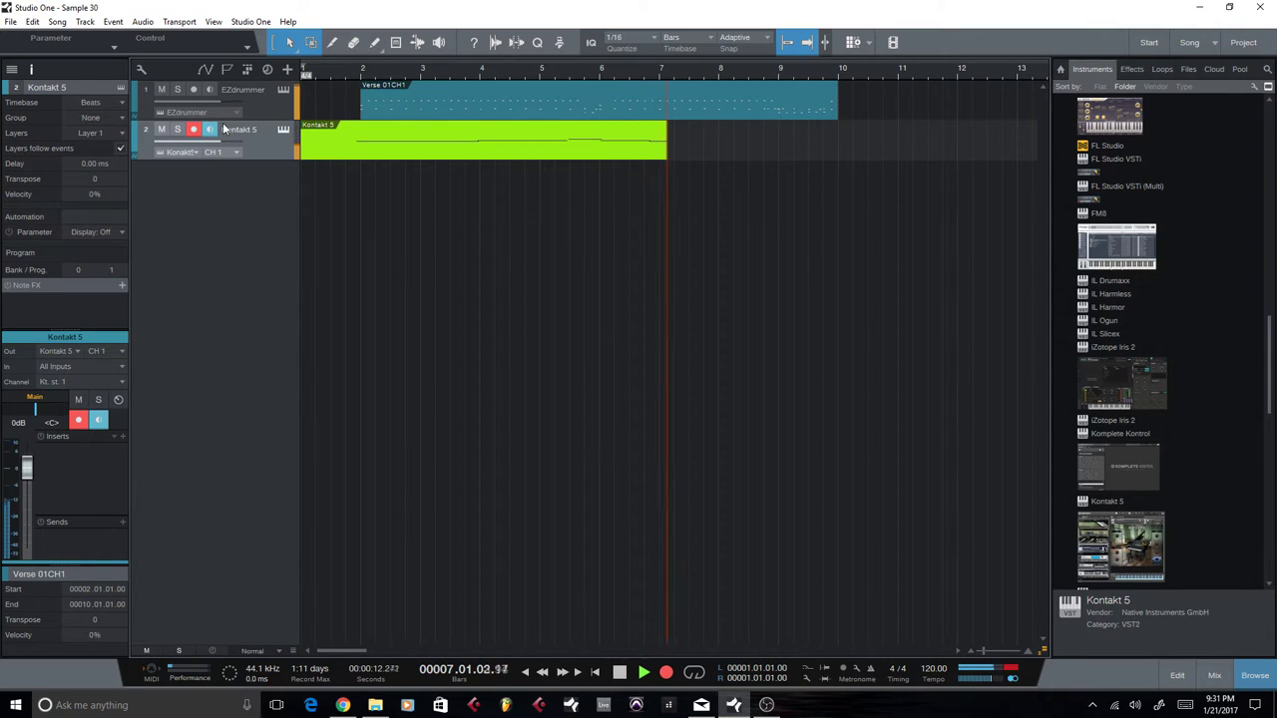
key(space)
- Play back the recording with the Kontakt instrument shown, and open the Kontakt 5 clip in the note editor
click(347, 83)
click(284, 132)
key(space)
drag(520, 74, 601, 71)
double_click(353, 148)
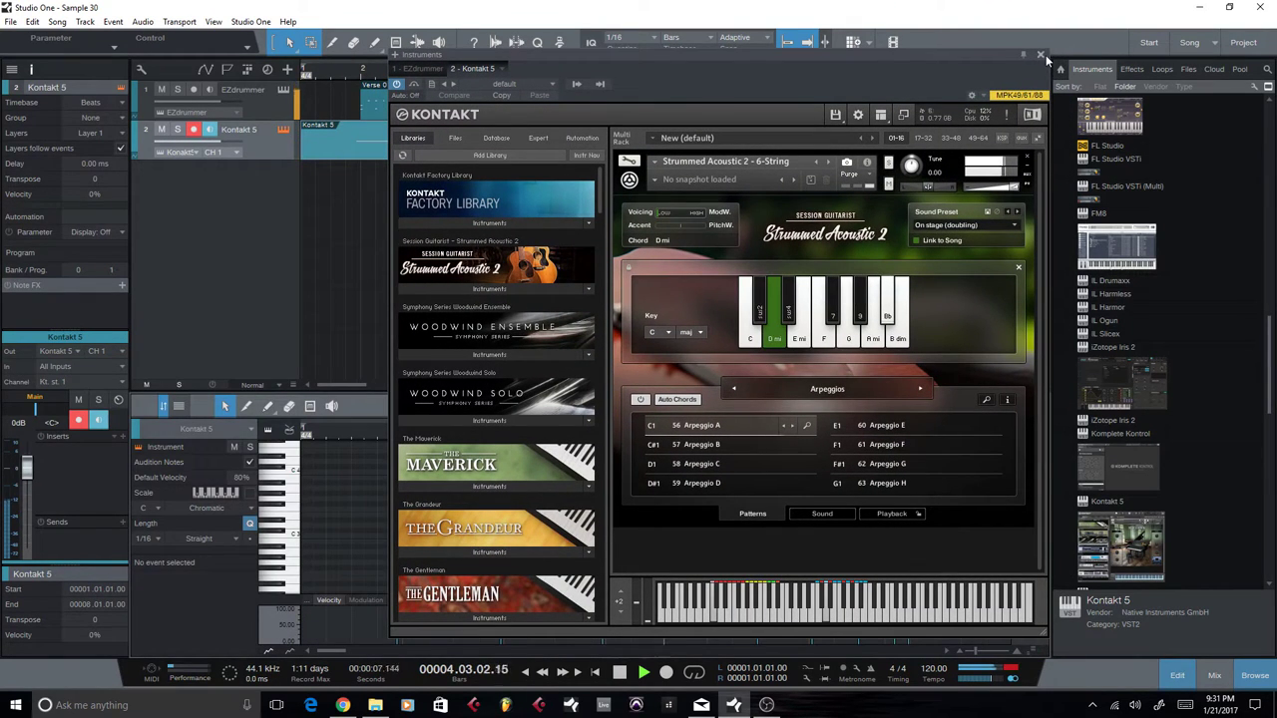
drag(874, 59, 1046, 65)
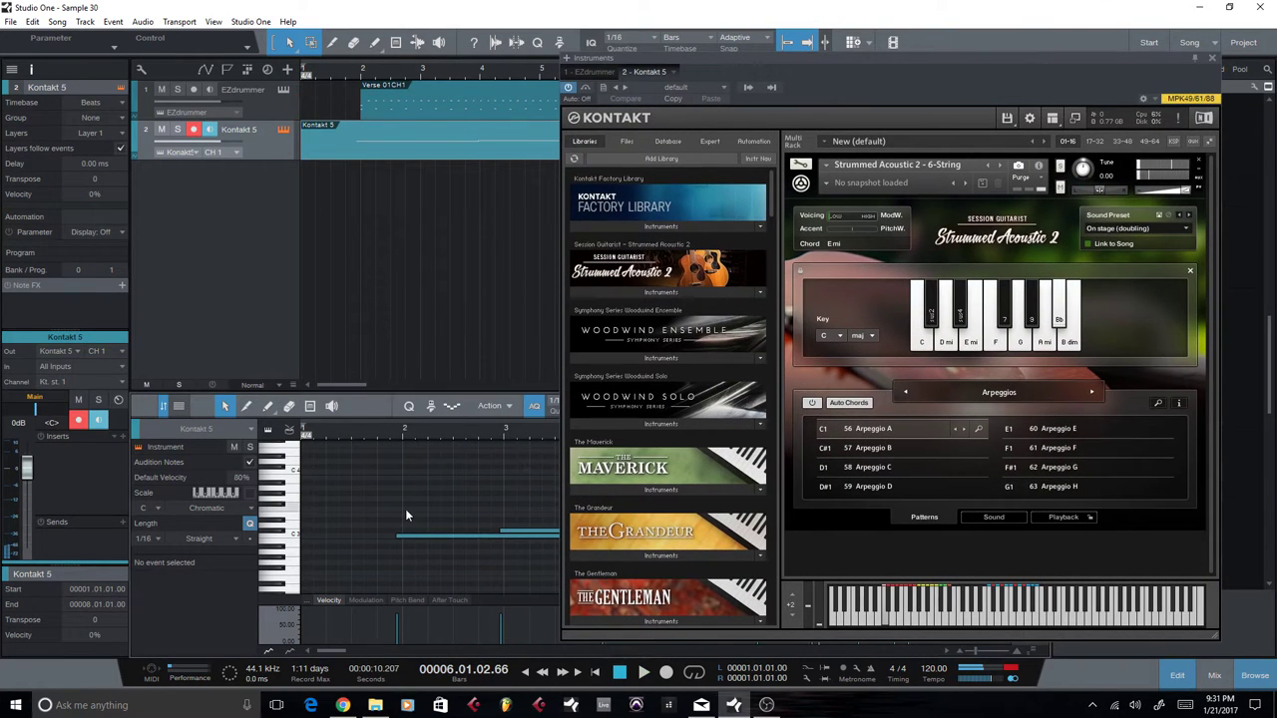
- Shift all recorded notes together so the first C 3 note starts exactly at bar 2
key(ctrl+a)
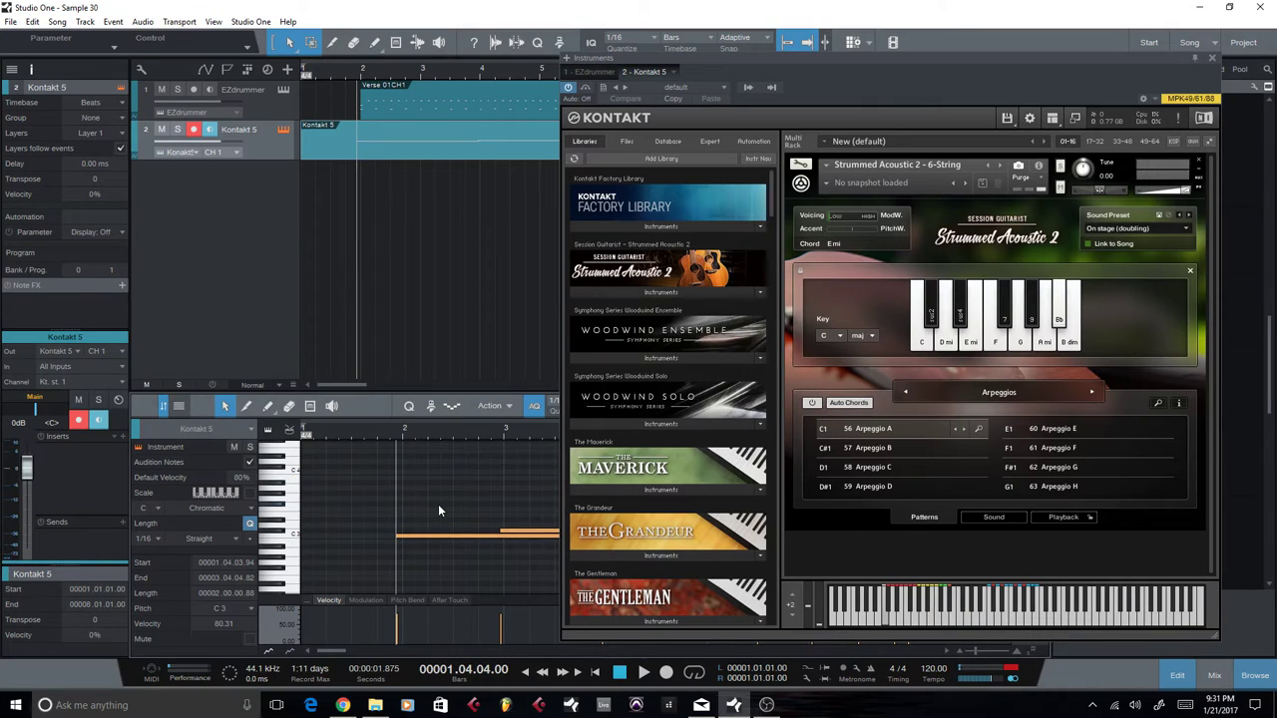
drag(444, 536, 427, 544)
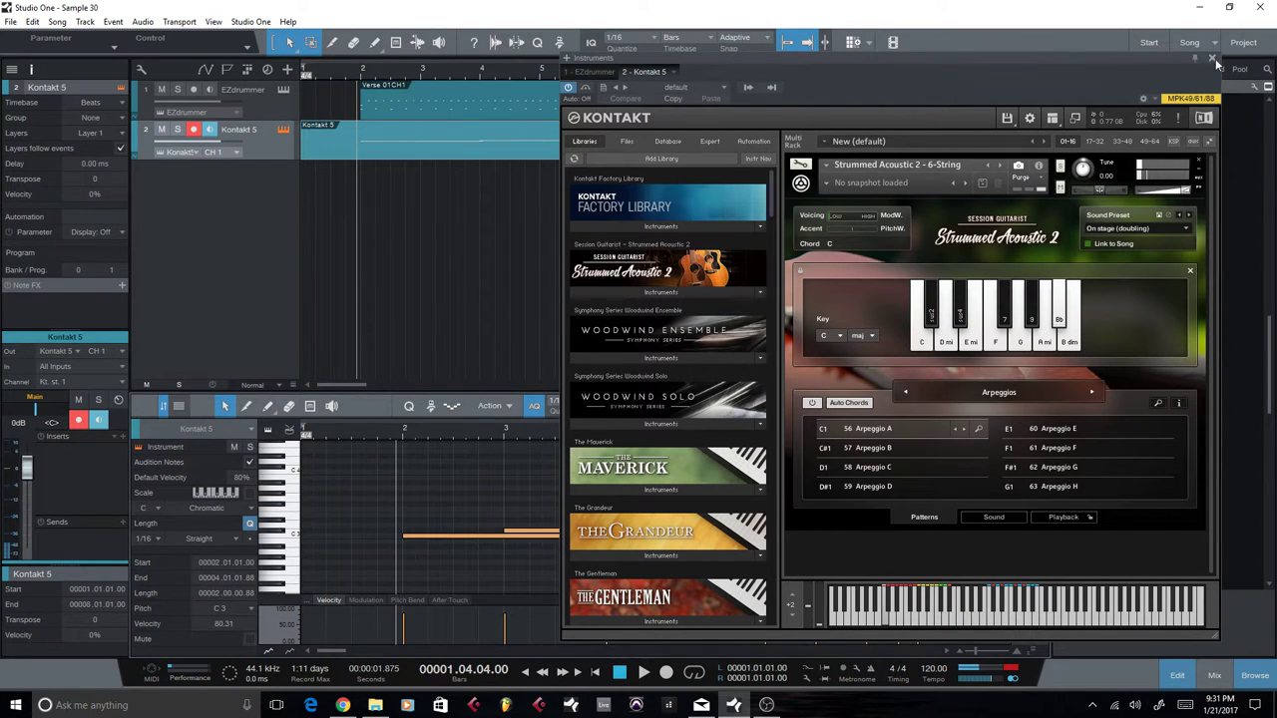
click(1212, 58)
- Set the first C 3 note and the C# 3 note to one bar each, starting at bars 2 and 3
click(597, 559)
drag(606, 537, 520, 546)
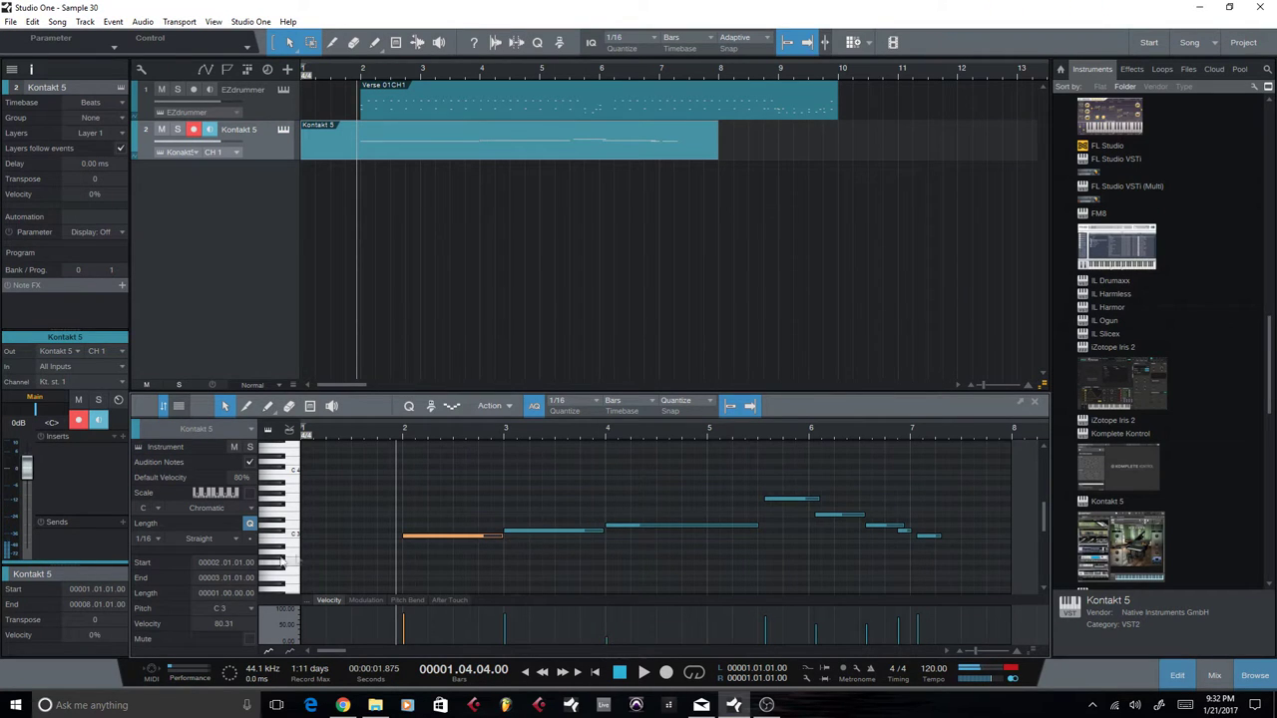
drag(1028, 600, 1029, 626)
click(568, 565)
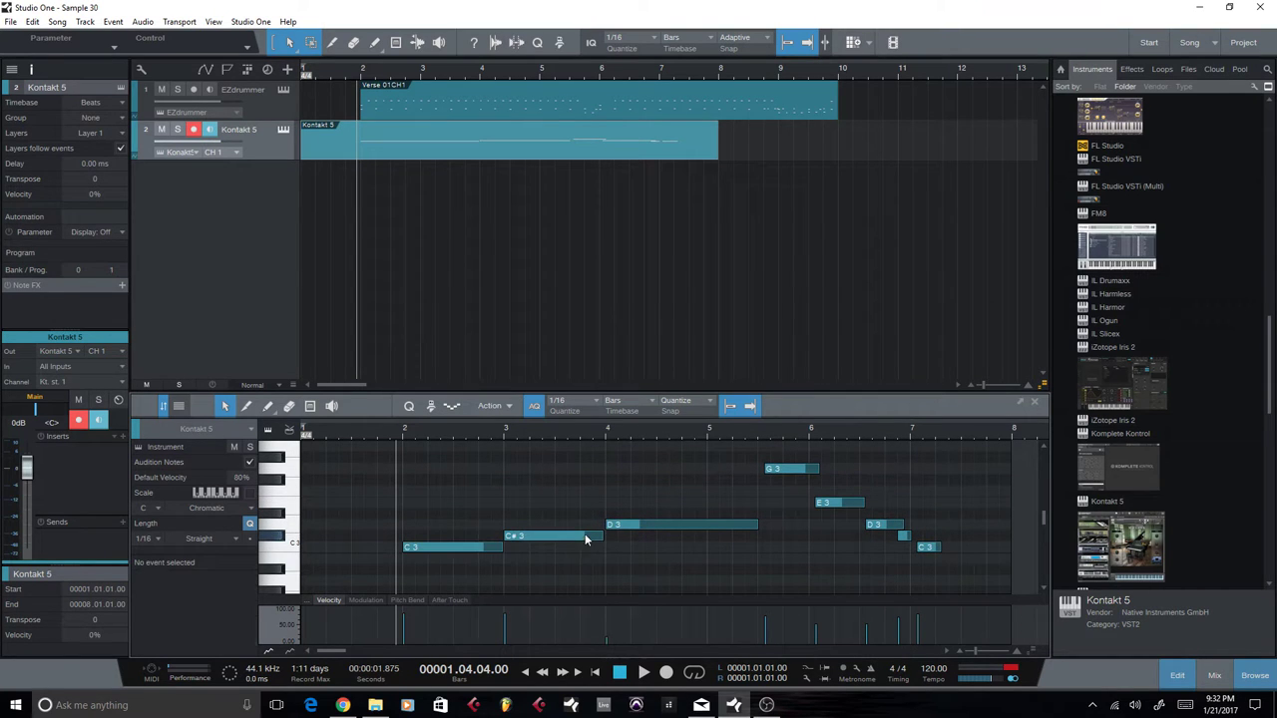
click(594, 537)
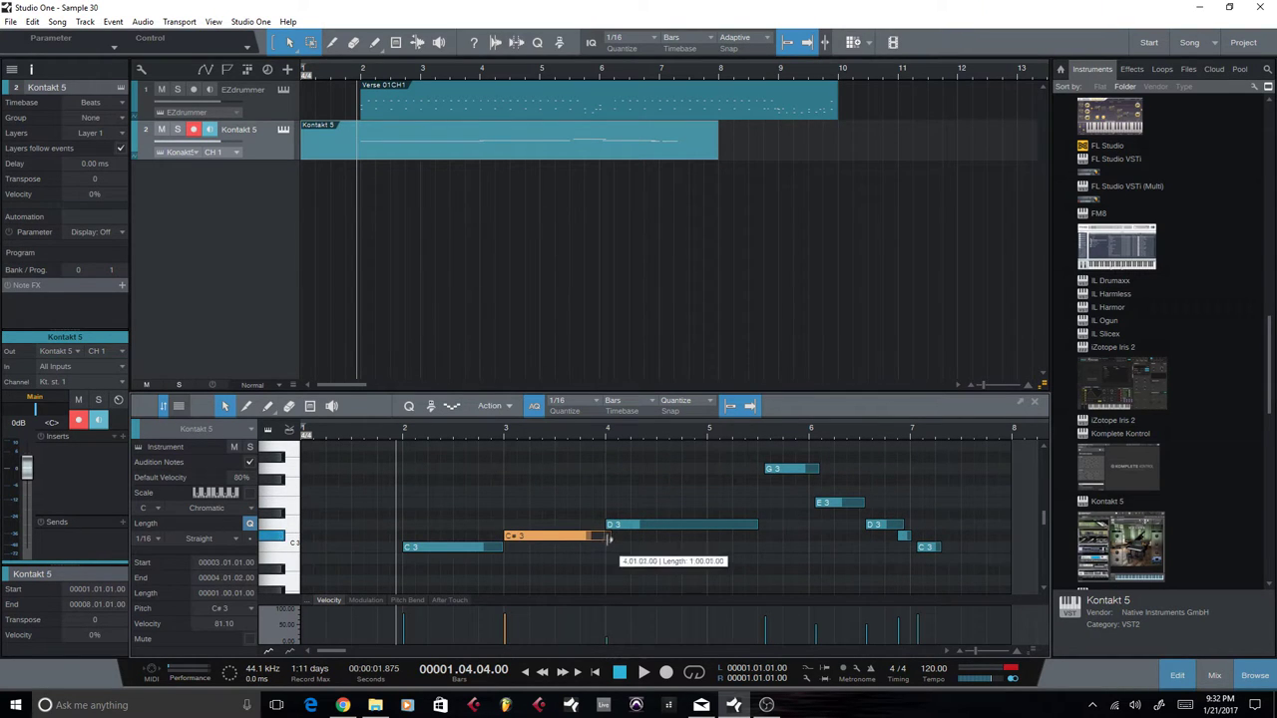
click(673, 527)
- Extend the first C 3 note to two bars, ending at bar 4, and play the part back from bar 2
key(space)
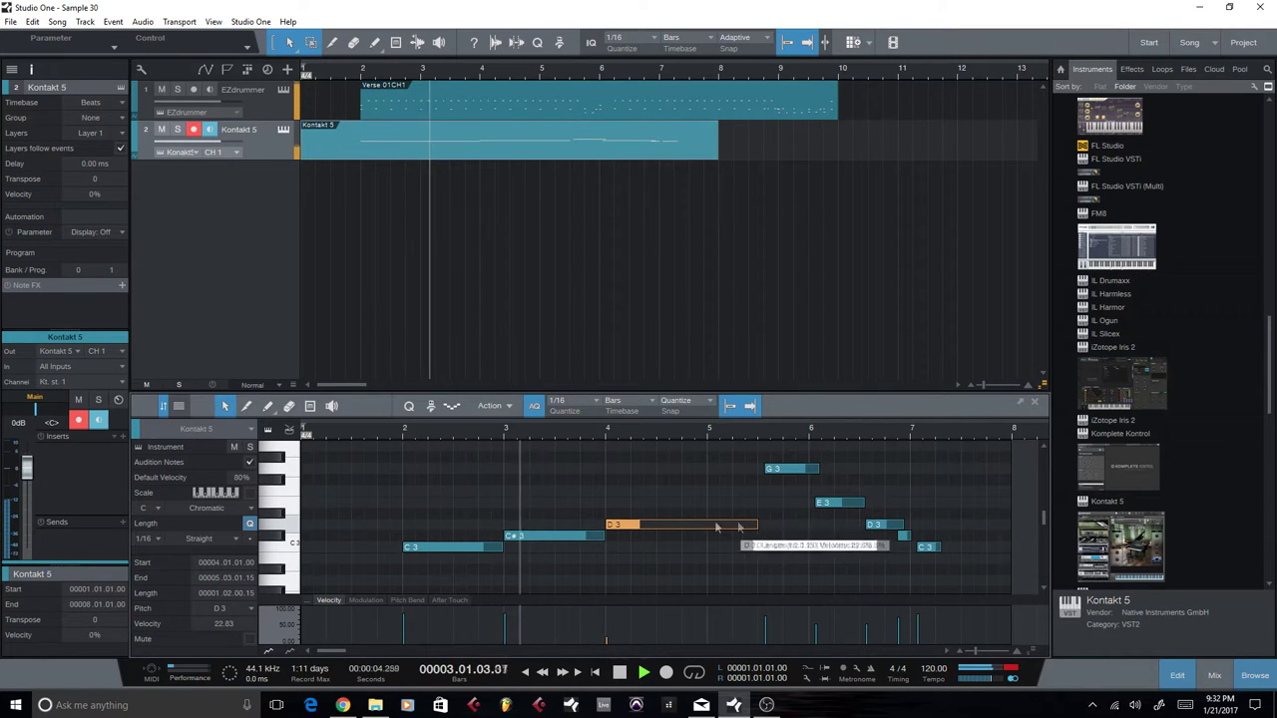
click(397, 431)
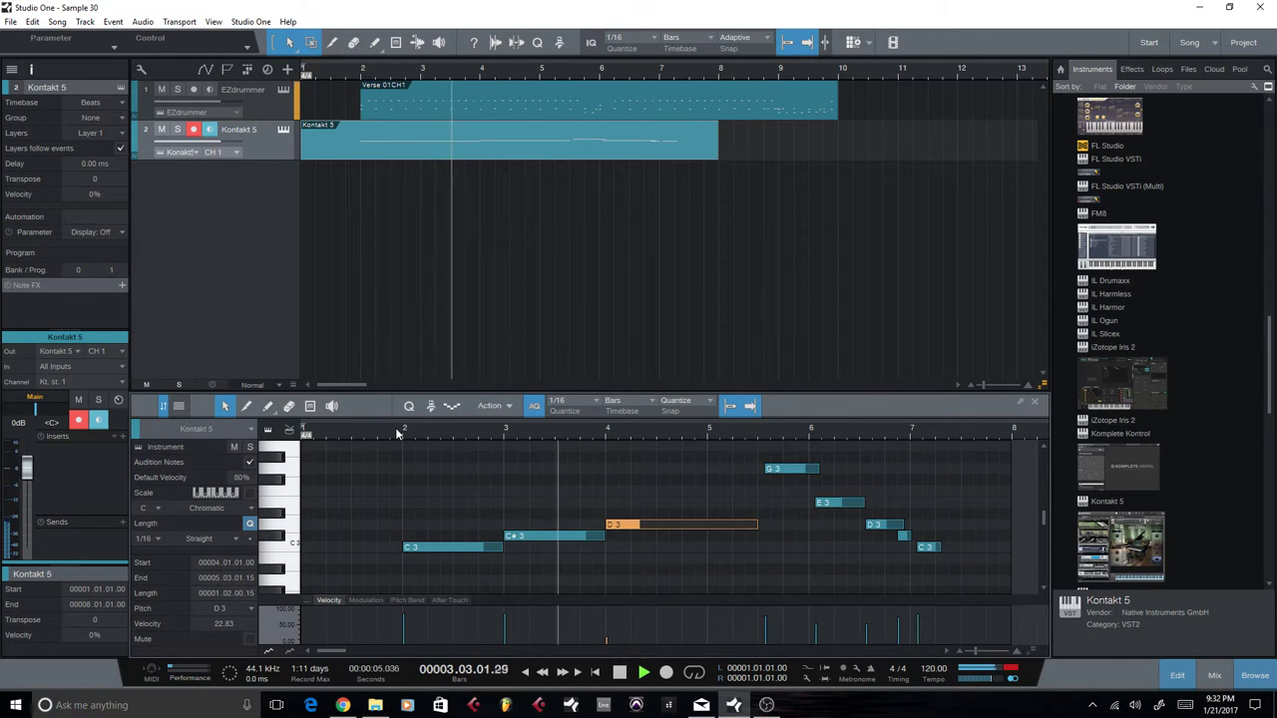
click(523, 539)
click(501, 547)
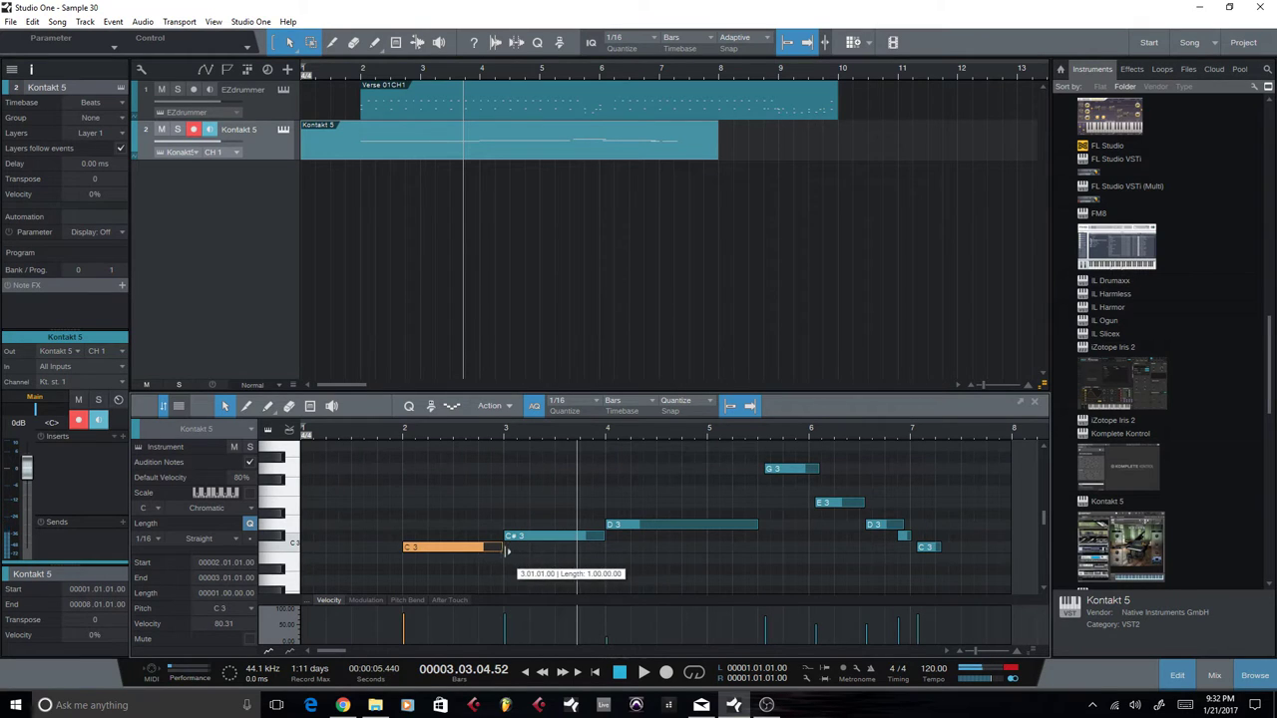
drag(506, 549, 612, 561)
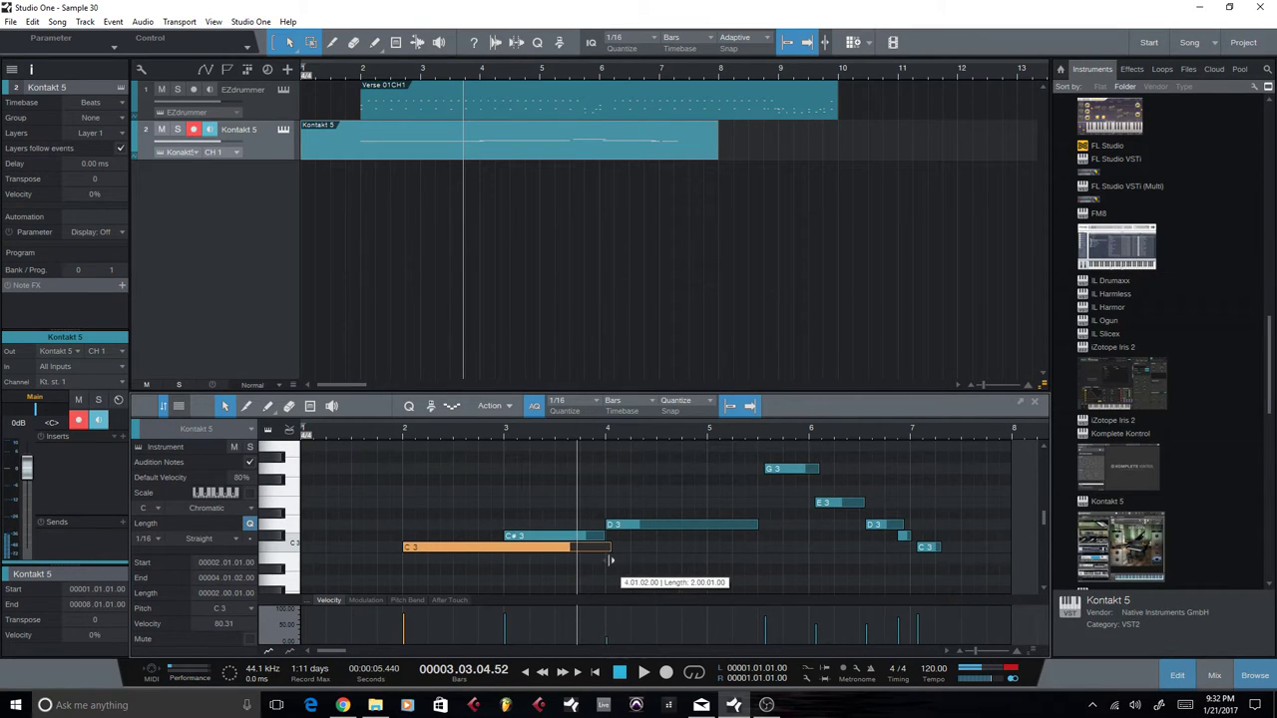
click(359, 76)
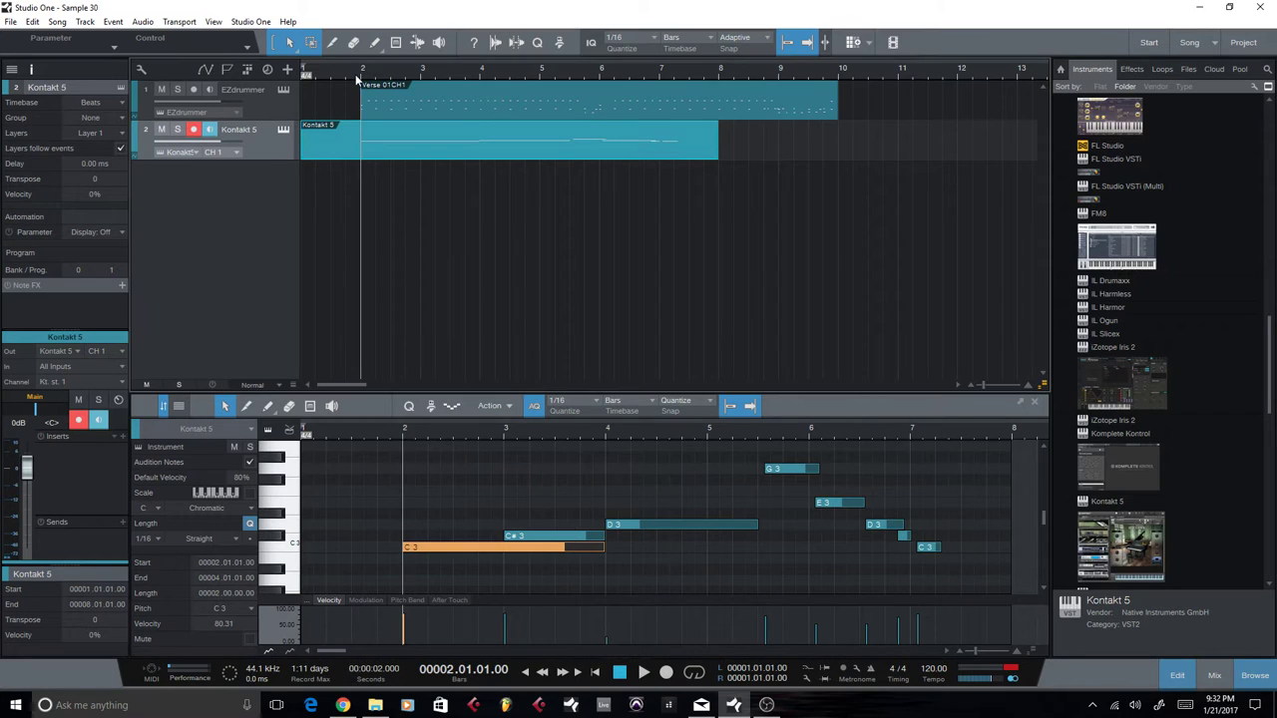
key(space)
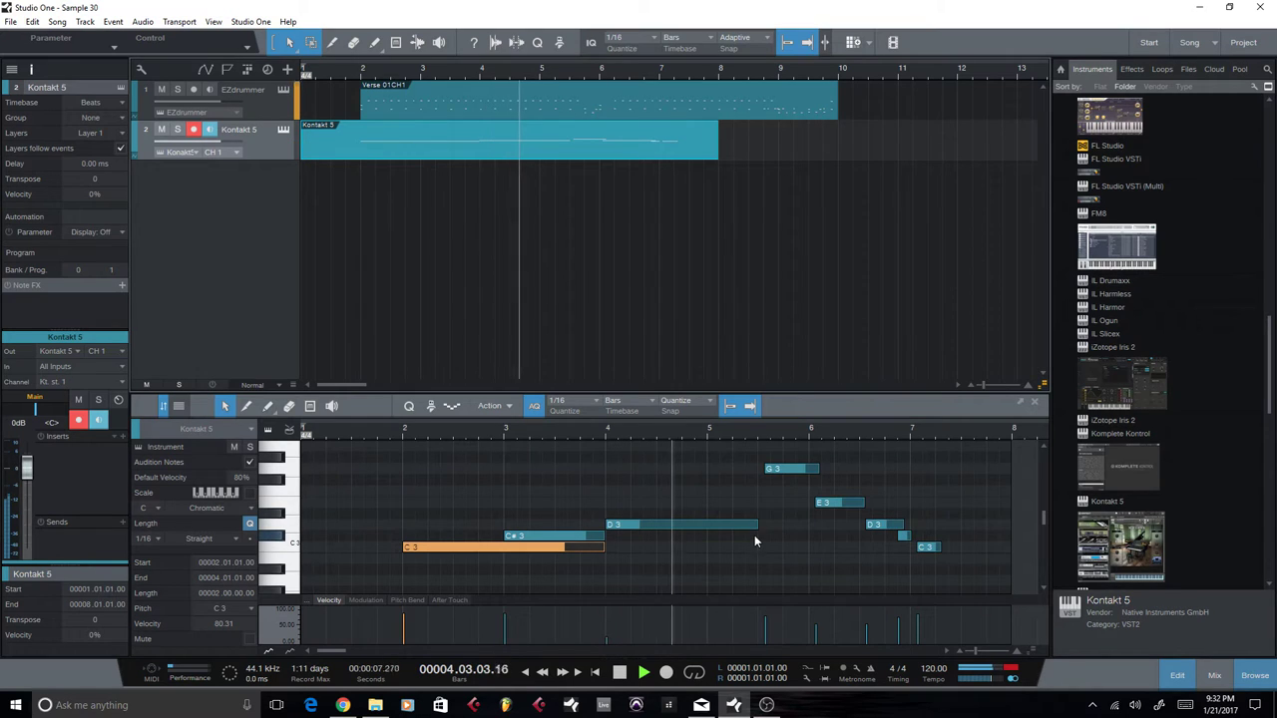
- Delete the short notes following G 3, and stretch G 3 to span from 5.03.01.00 to bar 7
drag(782, 471, 948, 572)
key(Delete)
drag(846, 470, 908, 471)
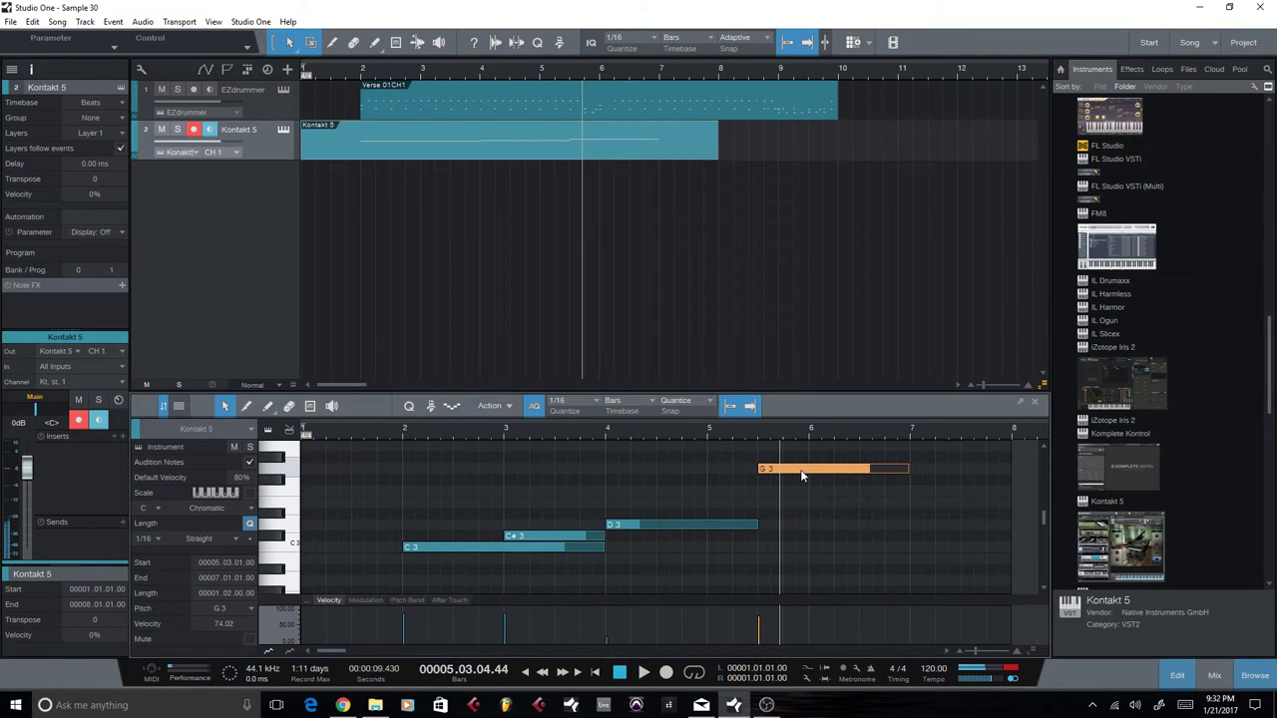
- Duplicate the G 3 note onto F 3, and play the part back while checking the chords in Kontakt
drag(801, 476, 802, 494)
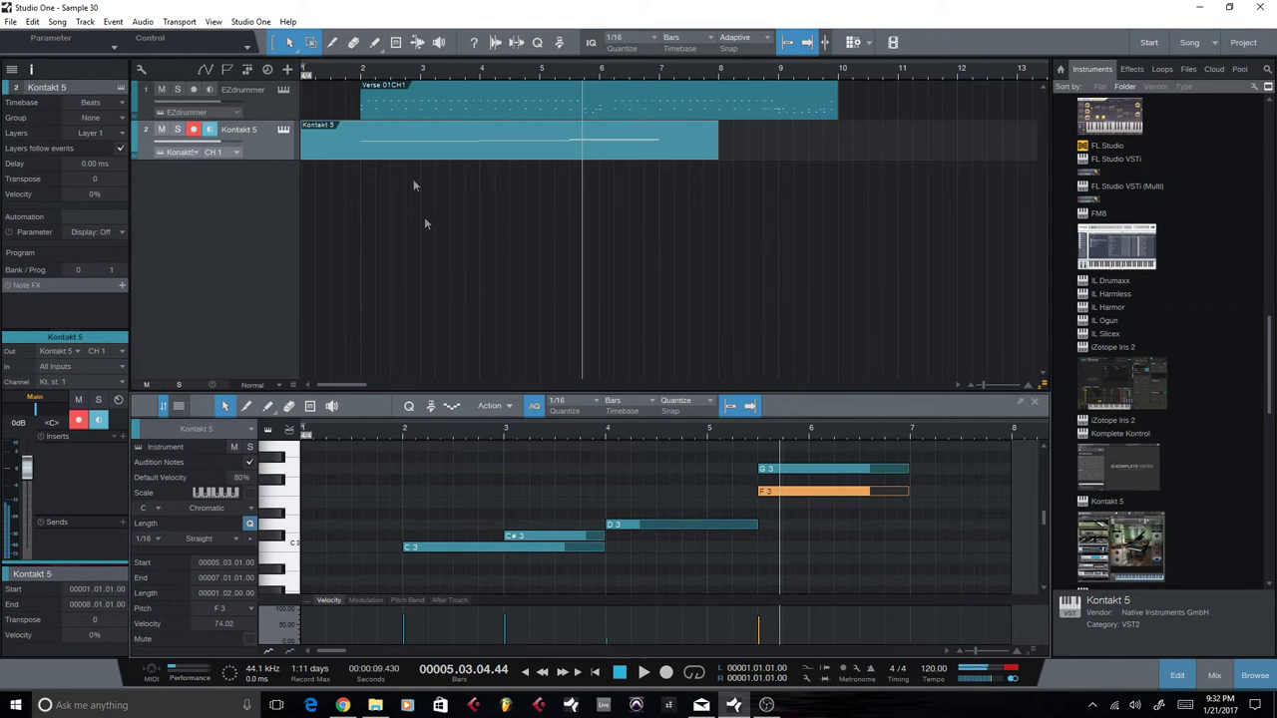
click(349, 85)
key(space)
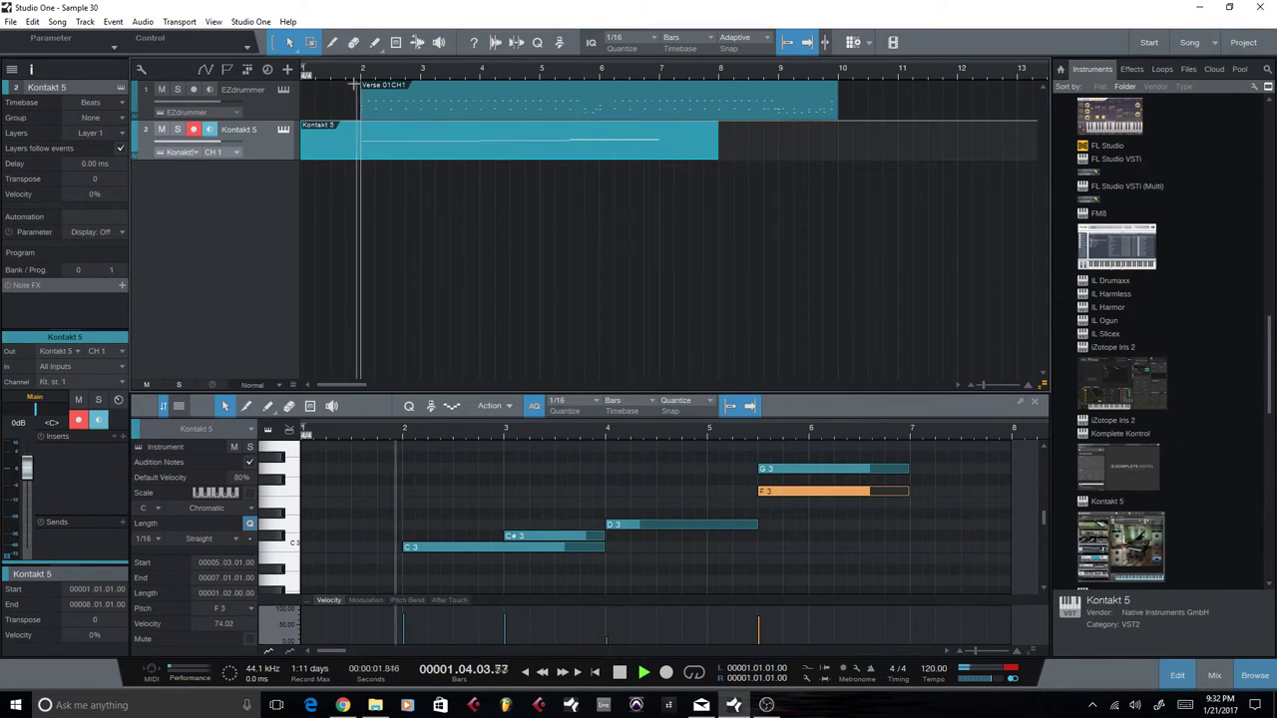
click(283, 131)
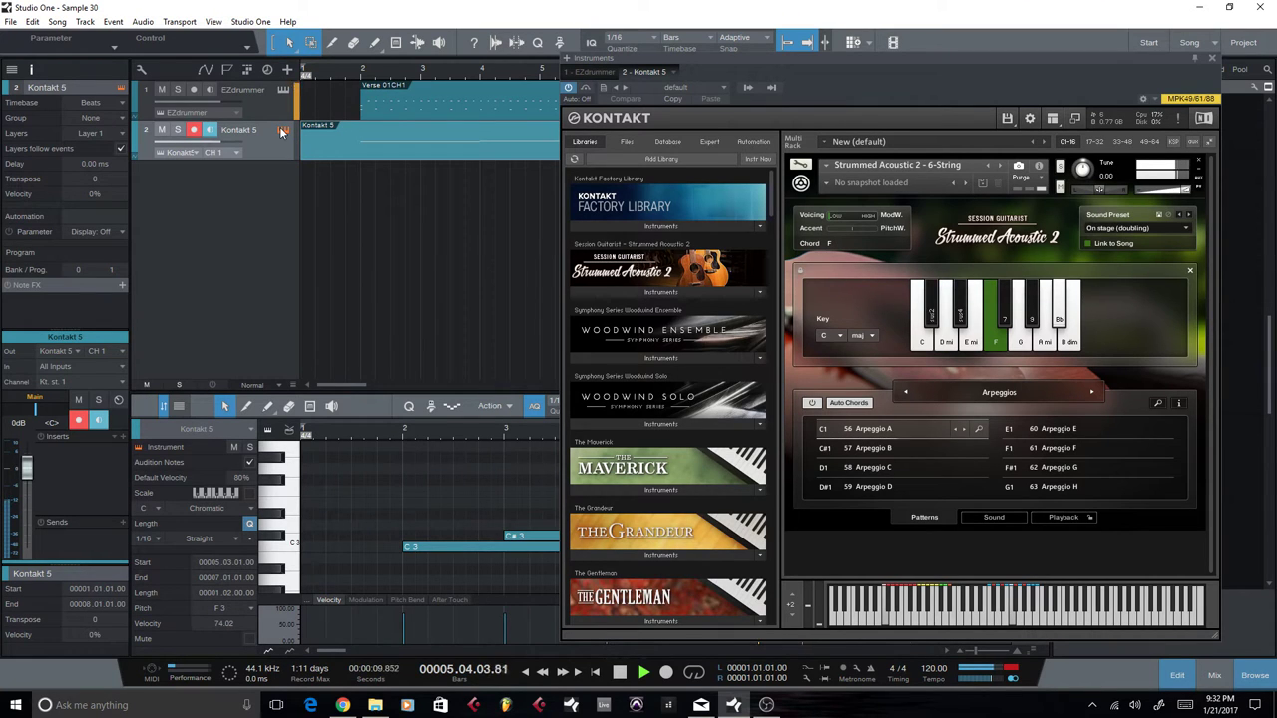
key(space)
click(1212, 58)
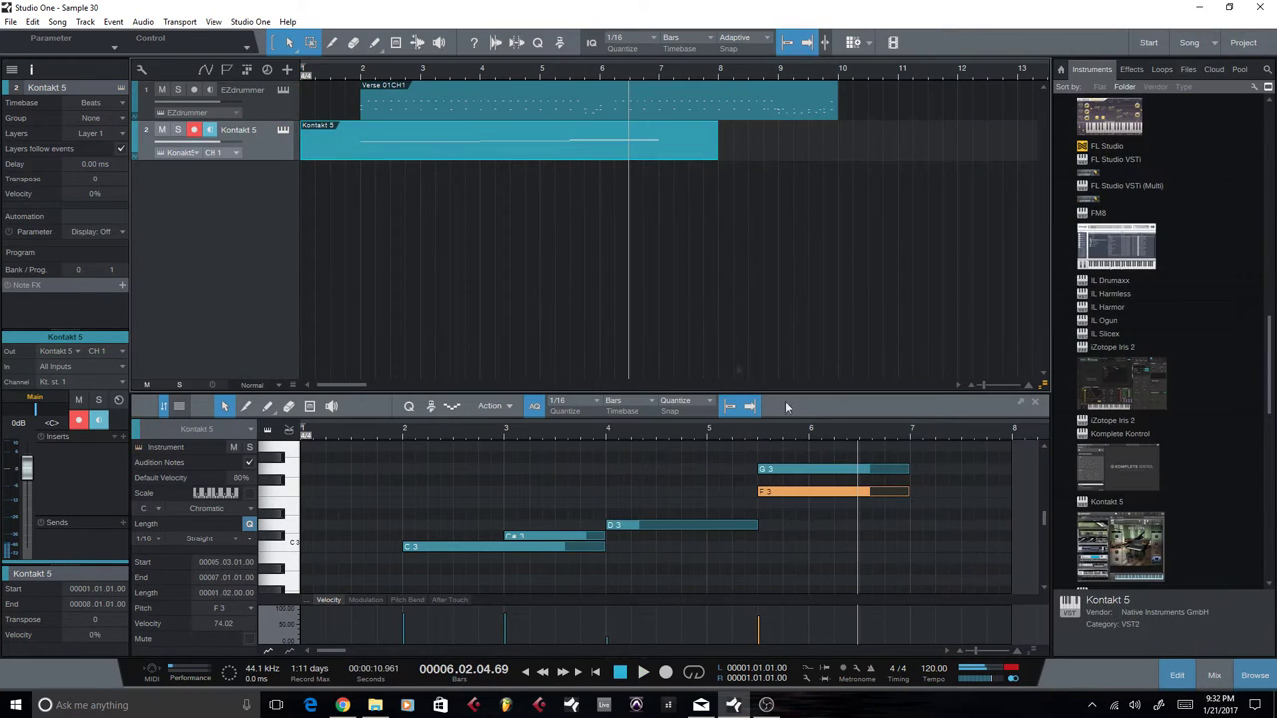
- Move the G 3 note down to E 3 beneath the F 3 note, and audition the change
drag(797, 476, 797, 518)
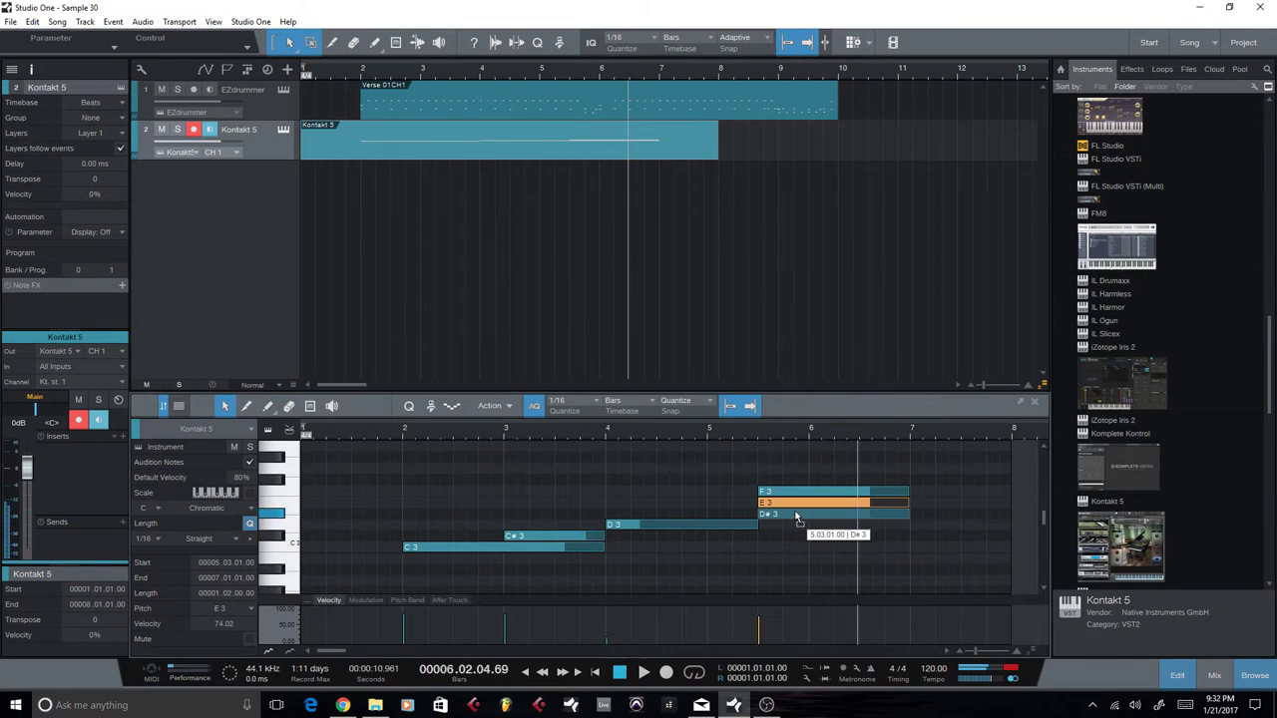
key(Escape)
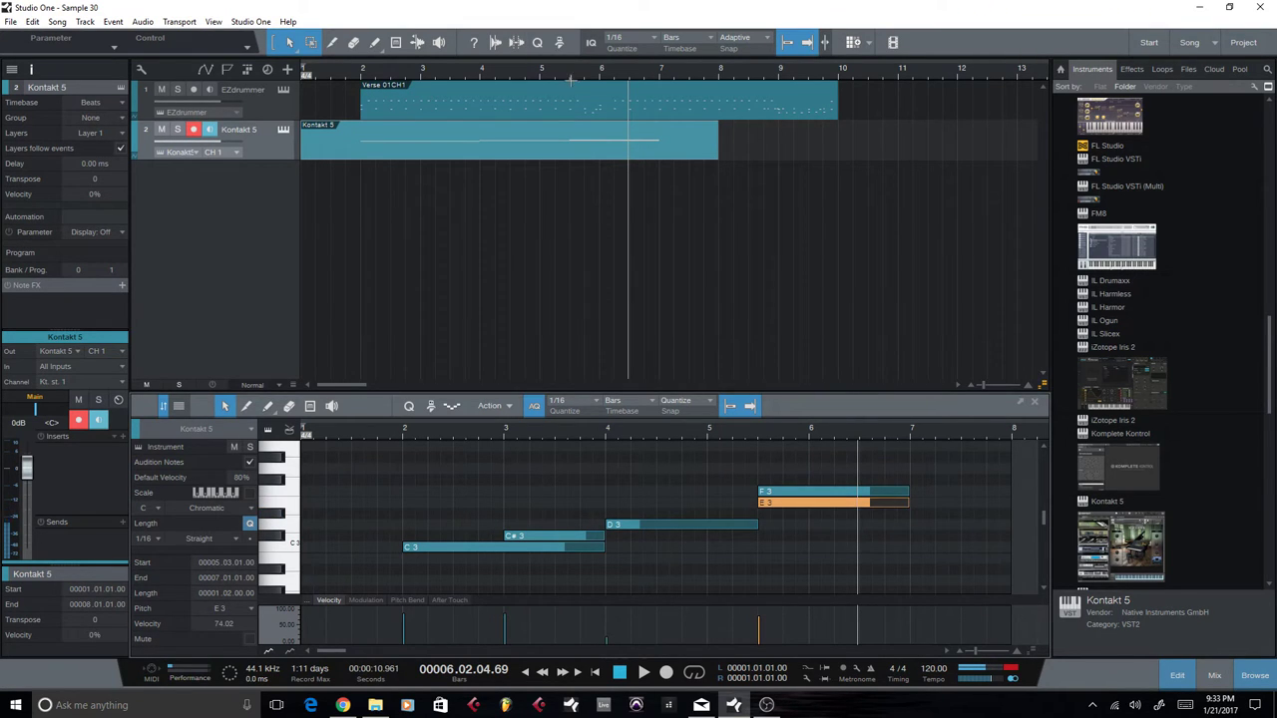
click(569, 78)
key(space)
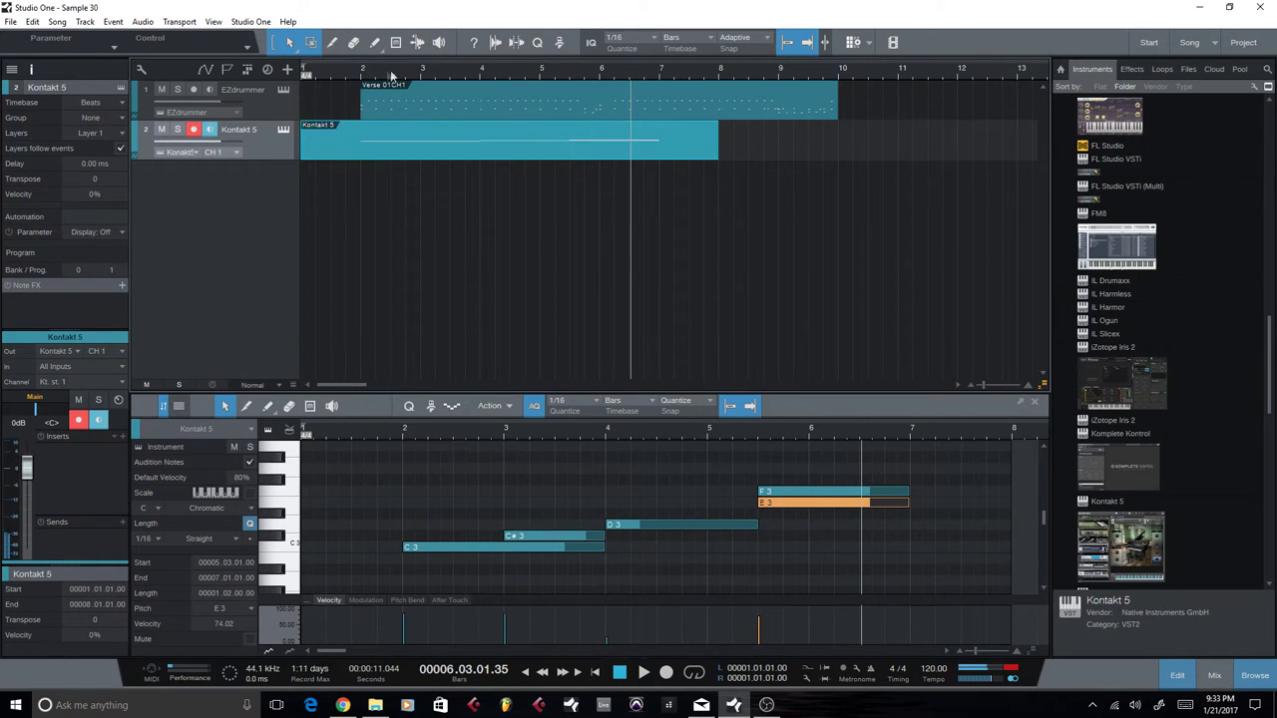
click(349, 77)
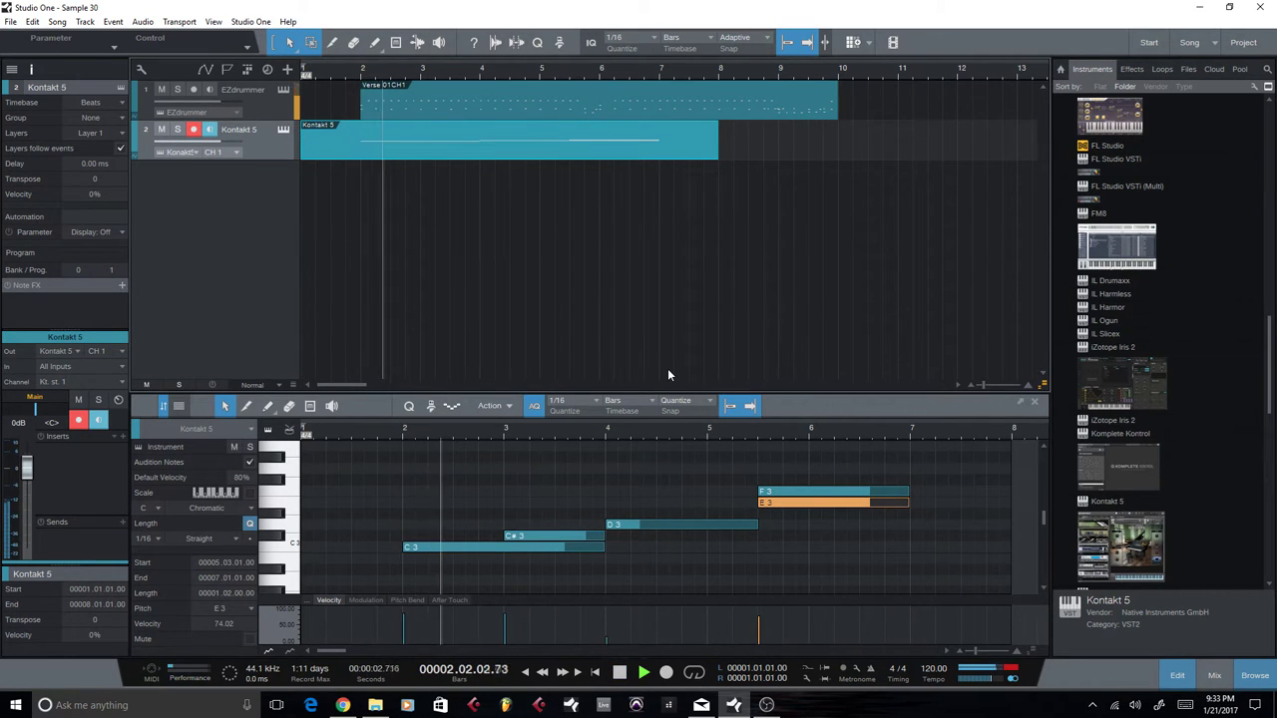
- Shorten D 3 to one bar, and move the F 3 and E 3 notes to bar 5 with one-bar lengths
drag(756, 525, 707, 526)
click(803, 484)
drag(801, 491, 745, 499)
drag(862, 506, 807, 506)
- Play the part from just before bar 2 and check which Auto Chords keys bar 5 triggers in Kontakt
click(347, 80)
key(space)
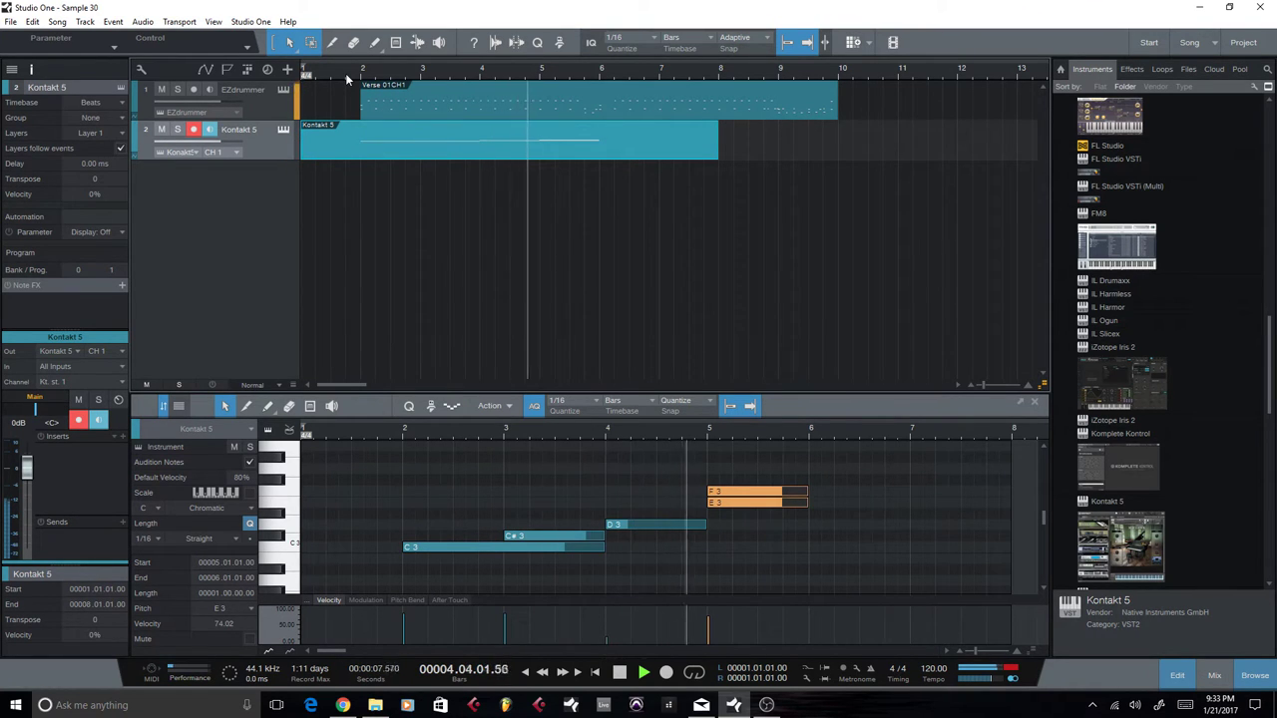
key(space)
click(283, 130)
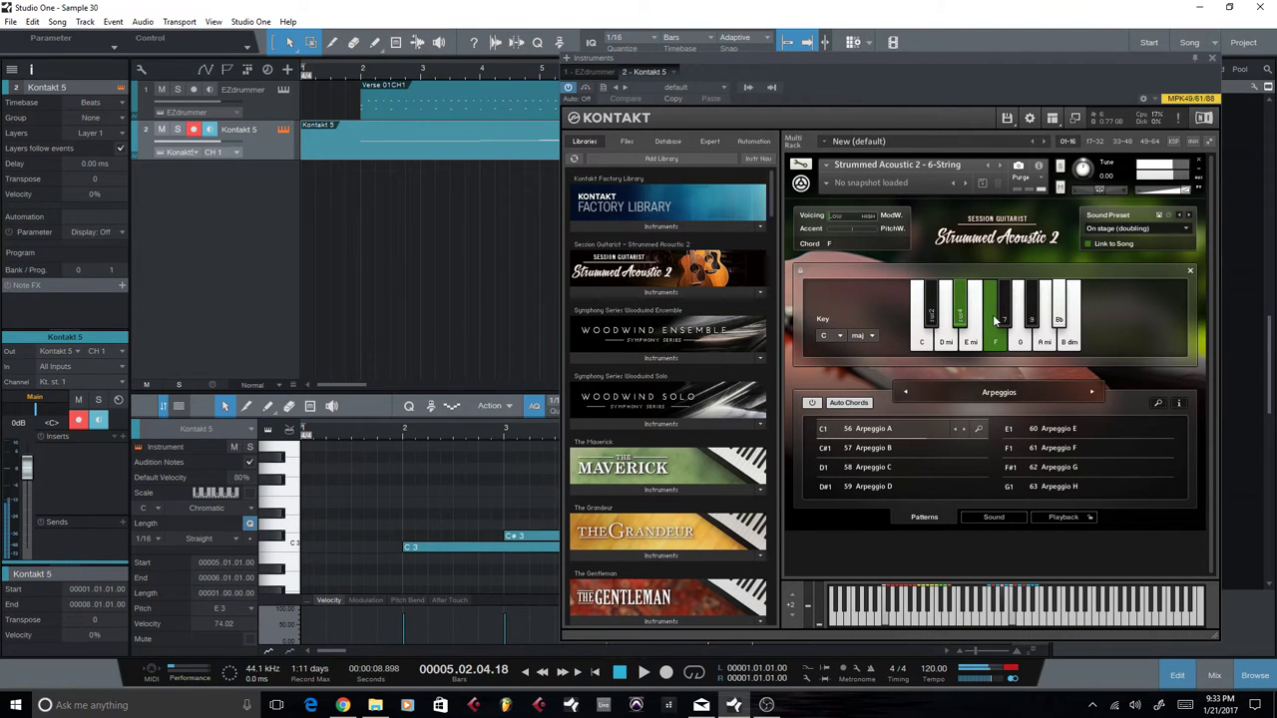
click(1212, 59)
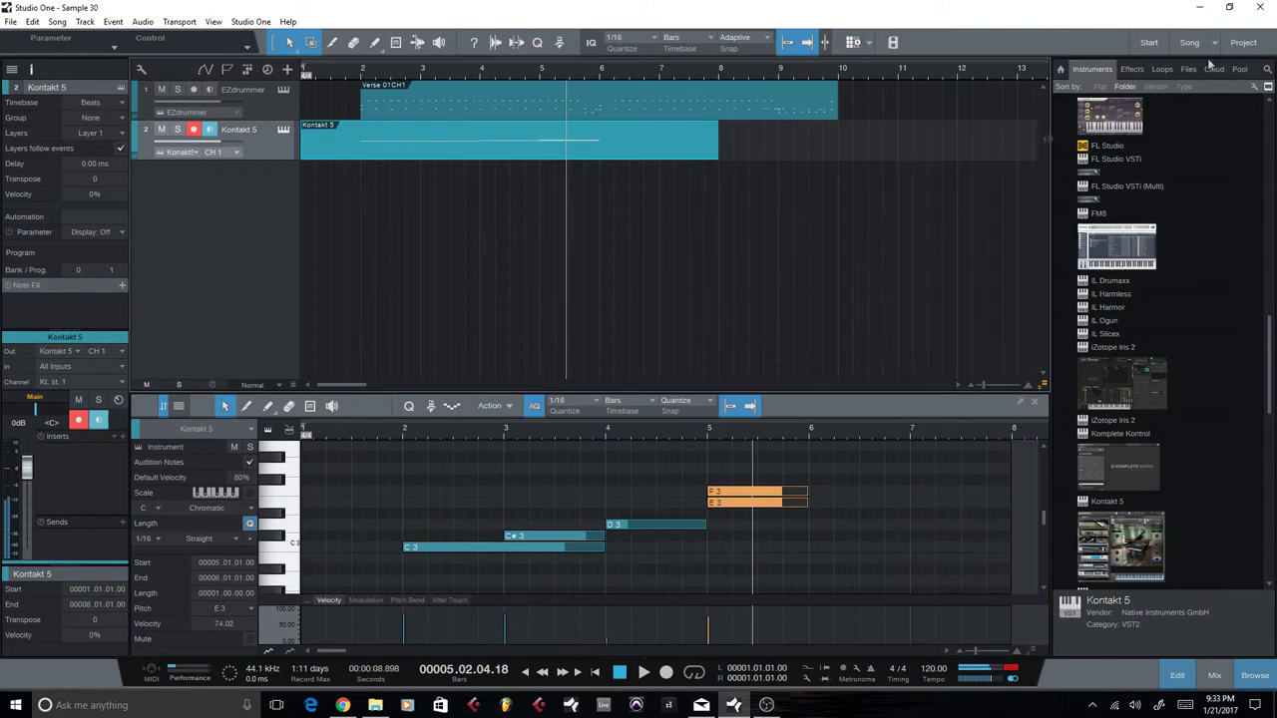
- Move the E 3 note at bar 5 down to D# 3, and play the part from just before bar 2
click(741, 521)
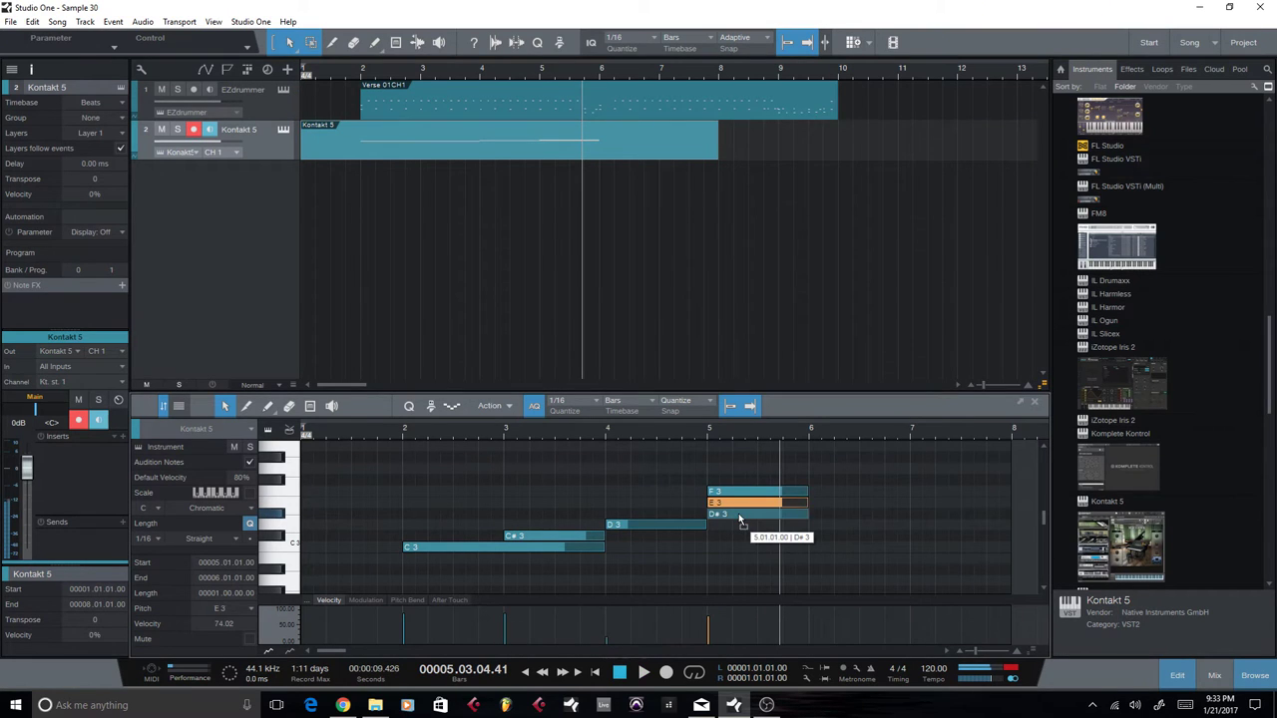
drag(741, 521, 741, 521)
click(365, 72)
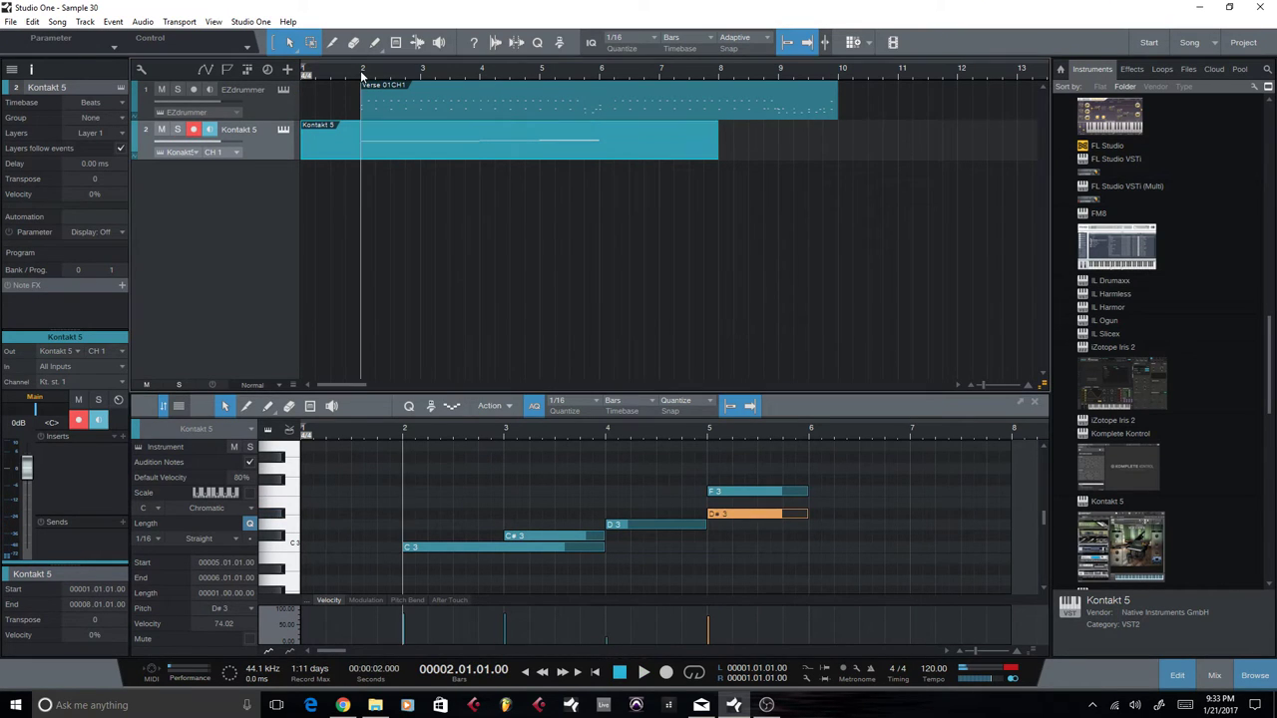
click(343, 74)
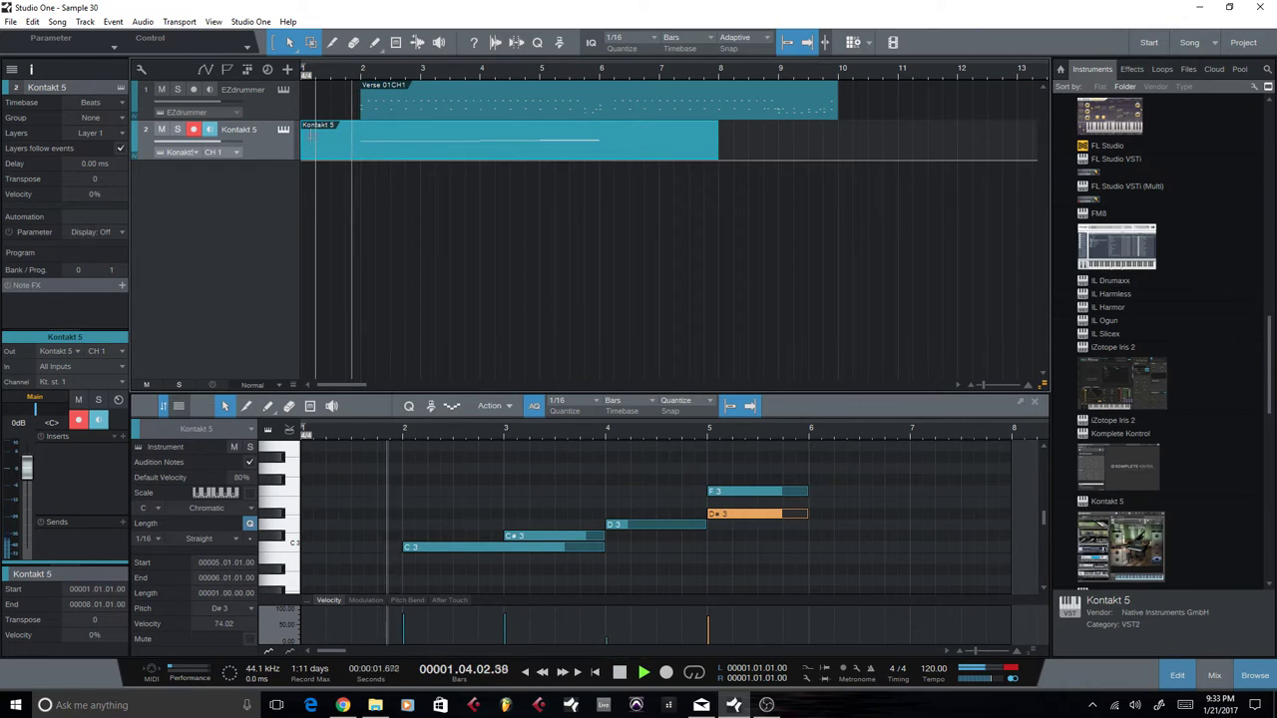
- Trim the start of the Kontakt 5 event to bar 2, and stop playback
drag(309, 139, 367, 171)
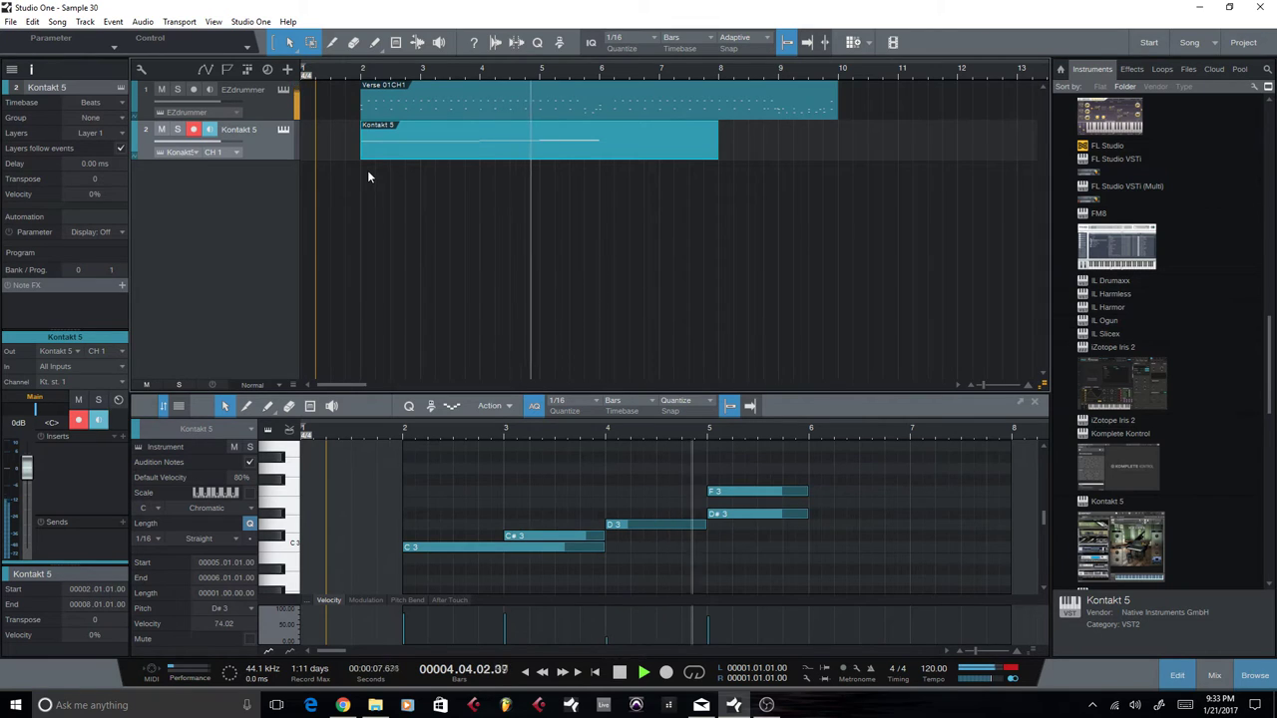
key(space)
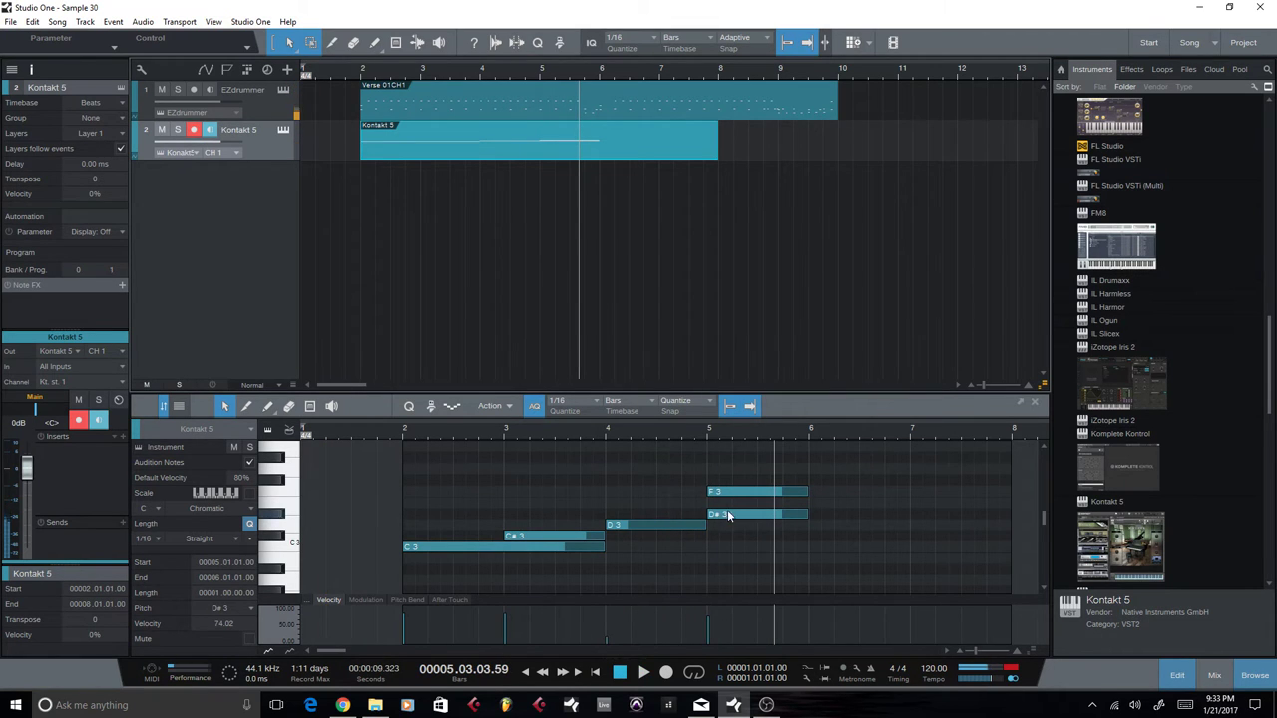
- Try the lower note at bar 5 on D 3, auditioning bar 5 and the part from before bar 2
drag(736, 516, 736, 532)
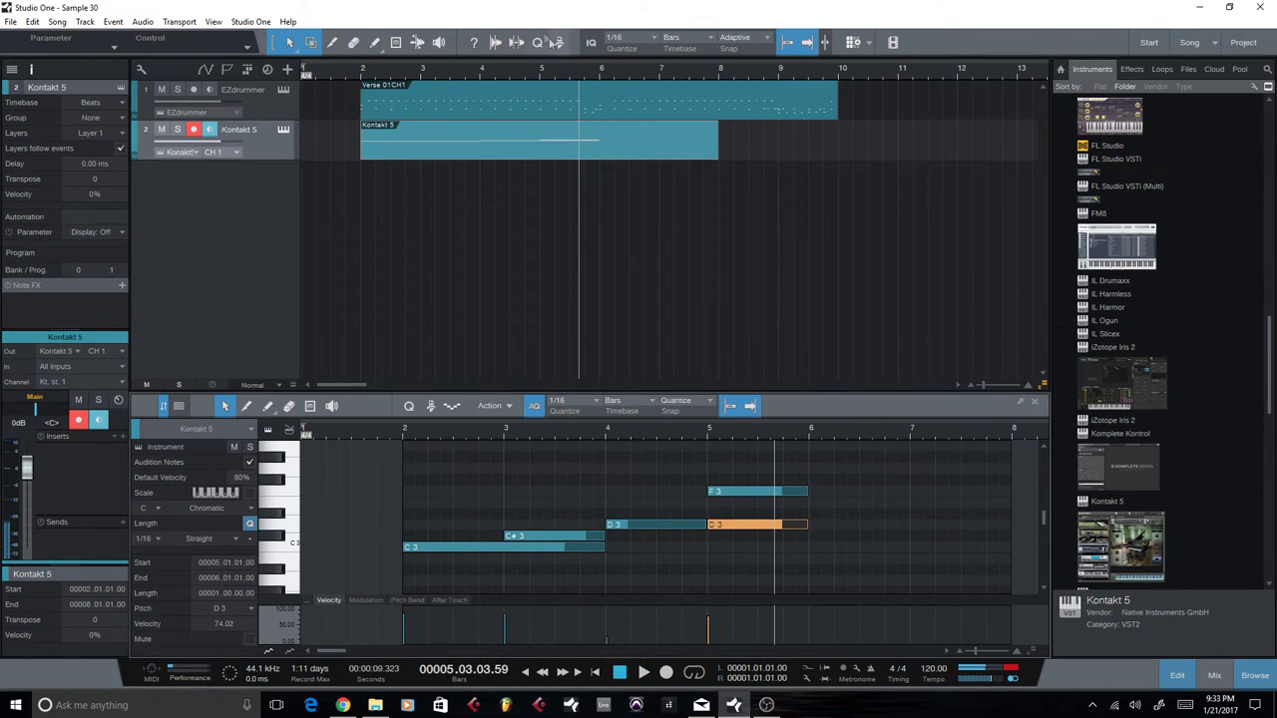
click(526, 78)
key(space)
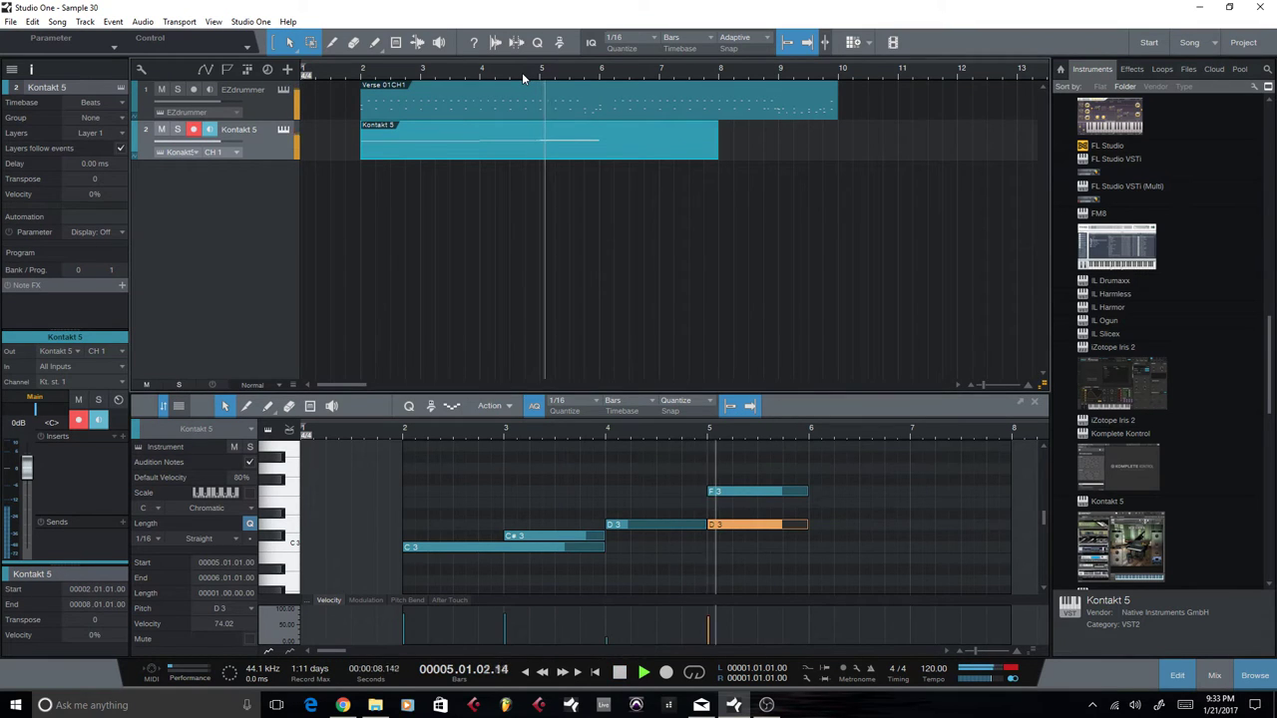
key(space)
click(333, 78)
key(space)
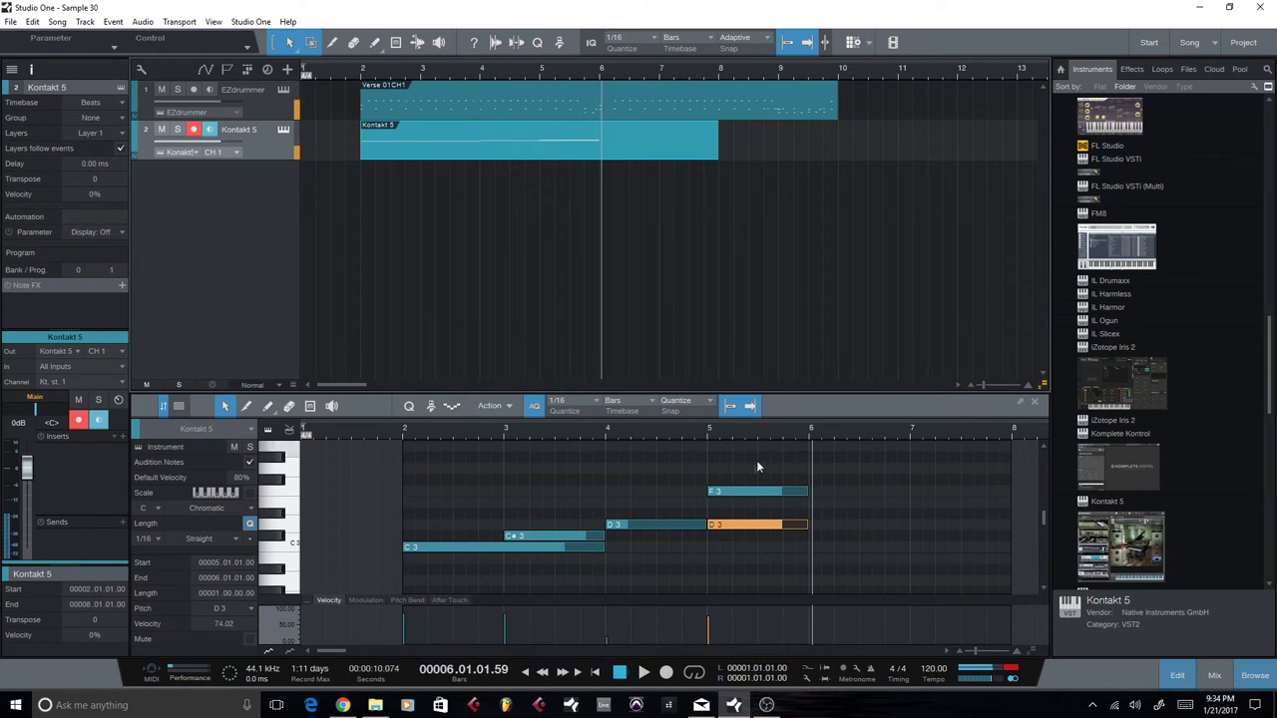
- Move the F 3 note at bar 5 up to G 3, and play the part from just before bar 5
drag(737, 494, 749, 475)
click(517, 71)
key(space)
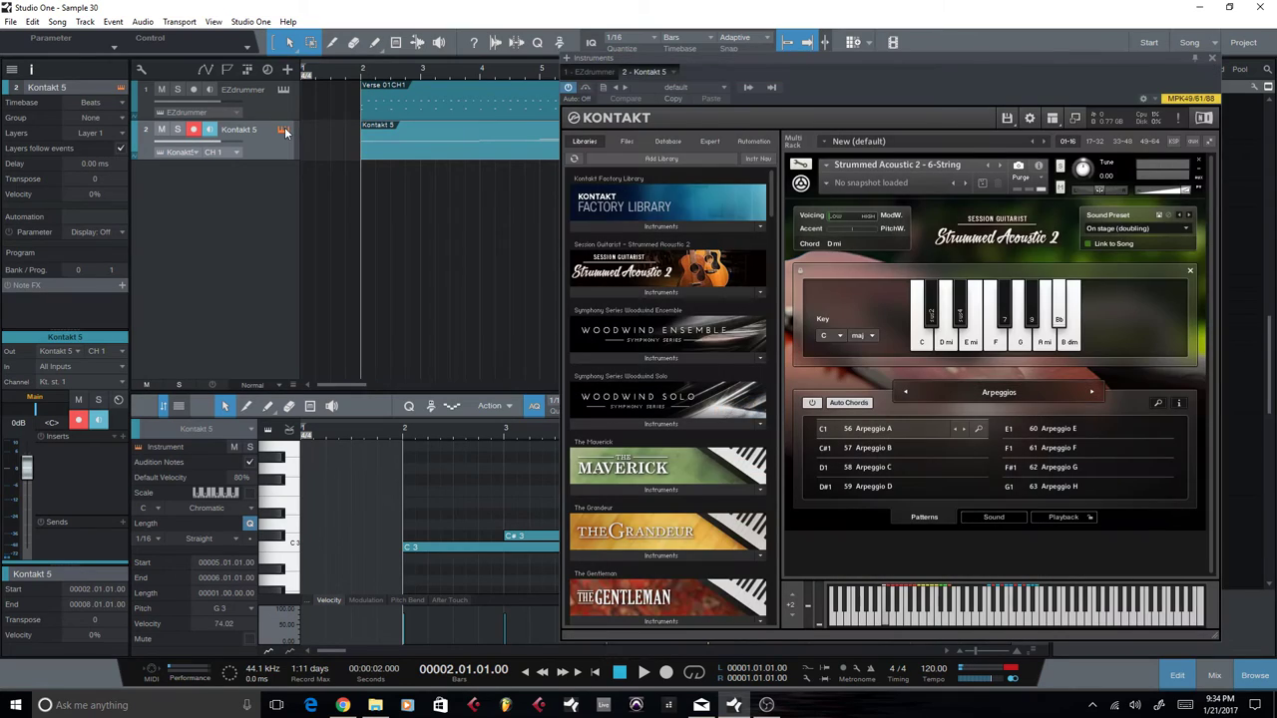
- Play the part from bar 2 with the Kontakt window open beside the bar 5 notes to check the triggered Auto Chords keys
click(283, 131)
key(space)
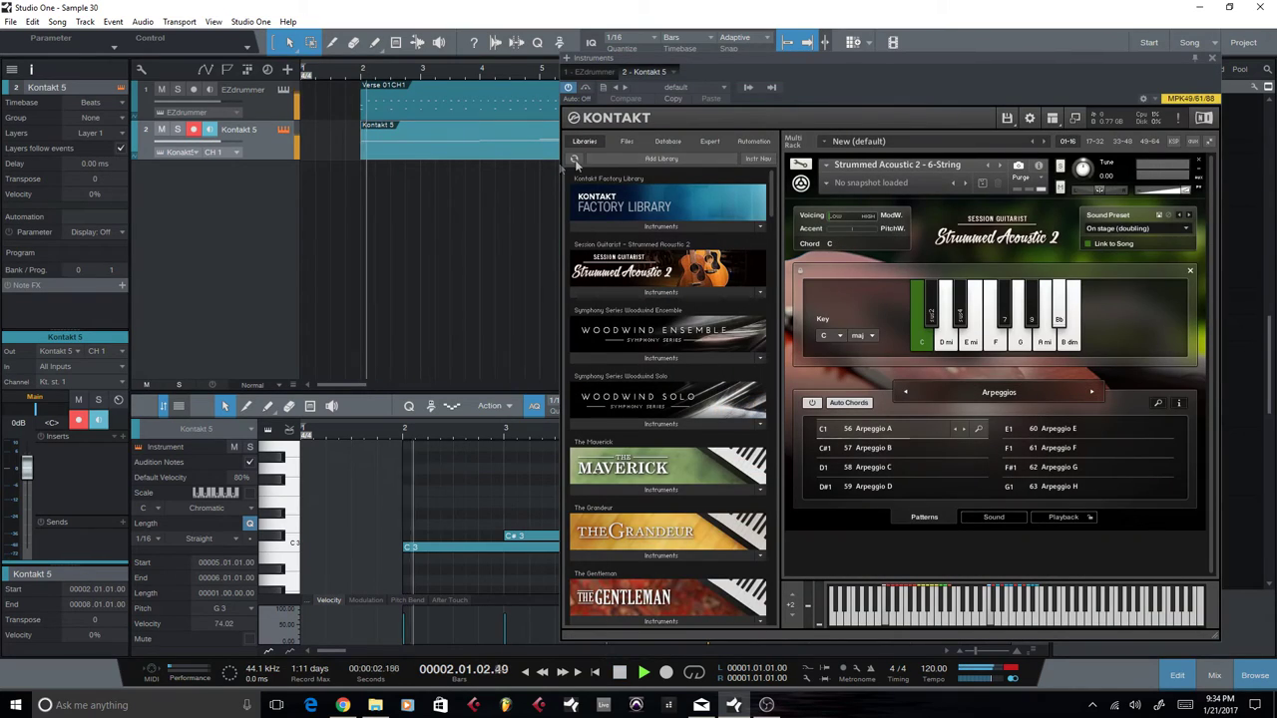
drag(739, 108, 184, 68)
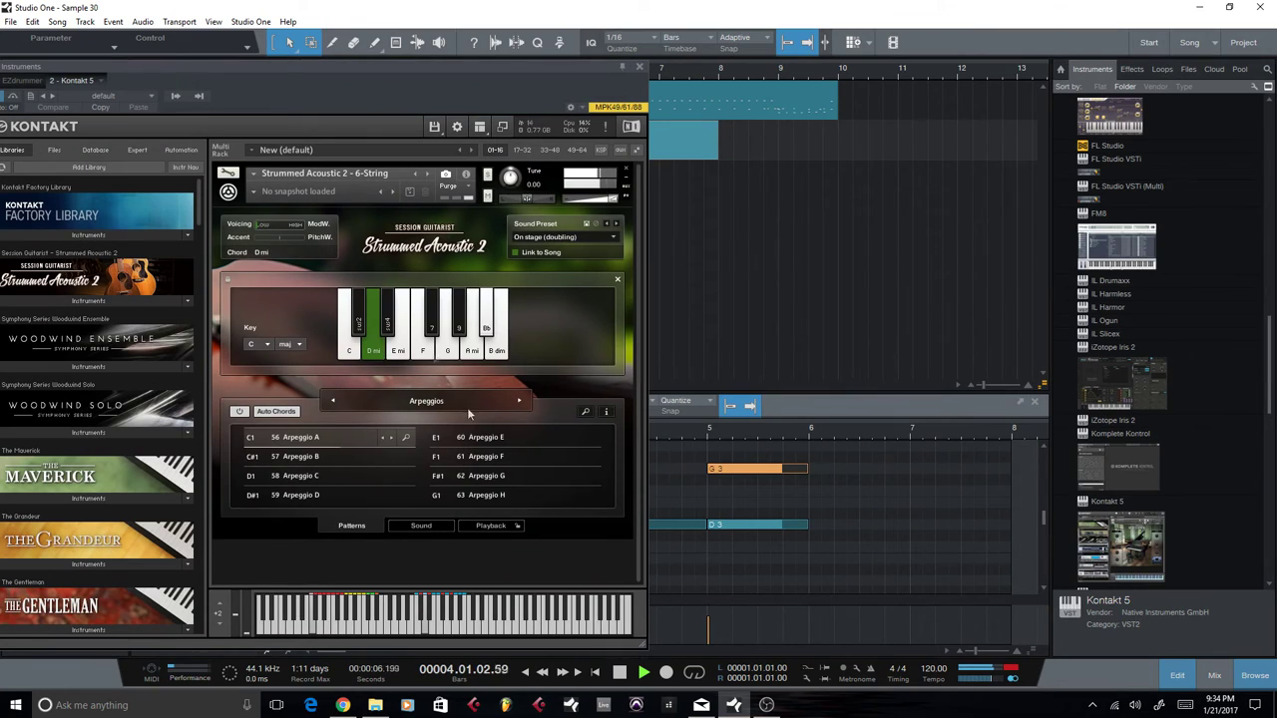
- Move the D 3 note at bar 5 up to D# 3, and play the part while watching the Auto Chords keys in Kontakt
click(742, 524)
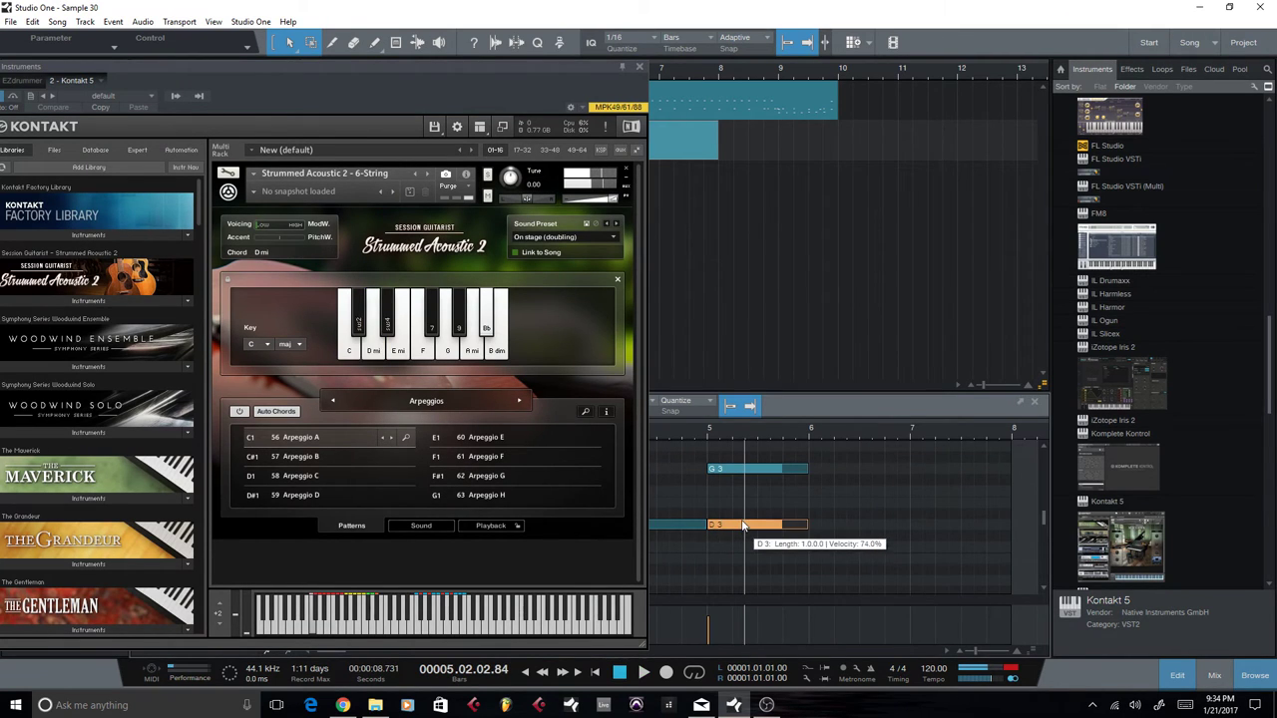
mouse_move(743, 525)
mouse_down()
mouse_move(742, 536)
mouse_move(743, 519)
mouse_up()
drag(593, 71, 479, 187)
key(space)
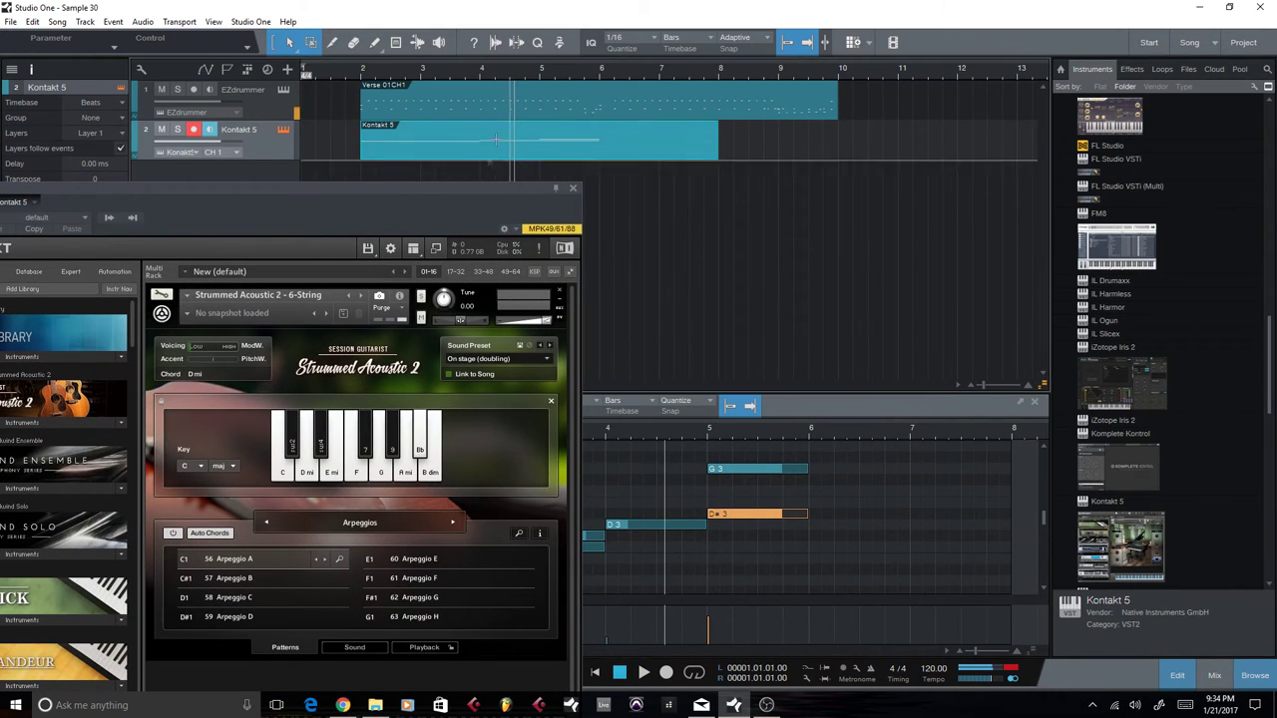
key(space)
drag(475, 198, 711, 183)
click(404, 96)
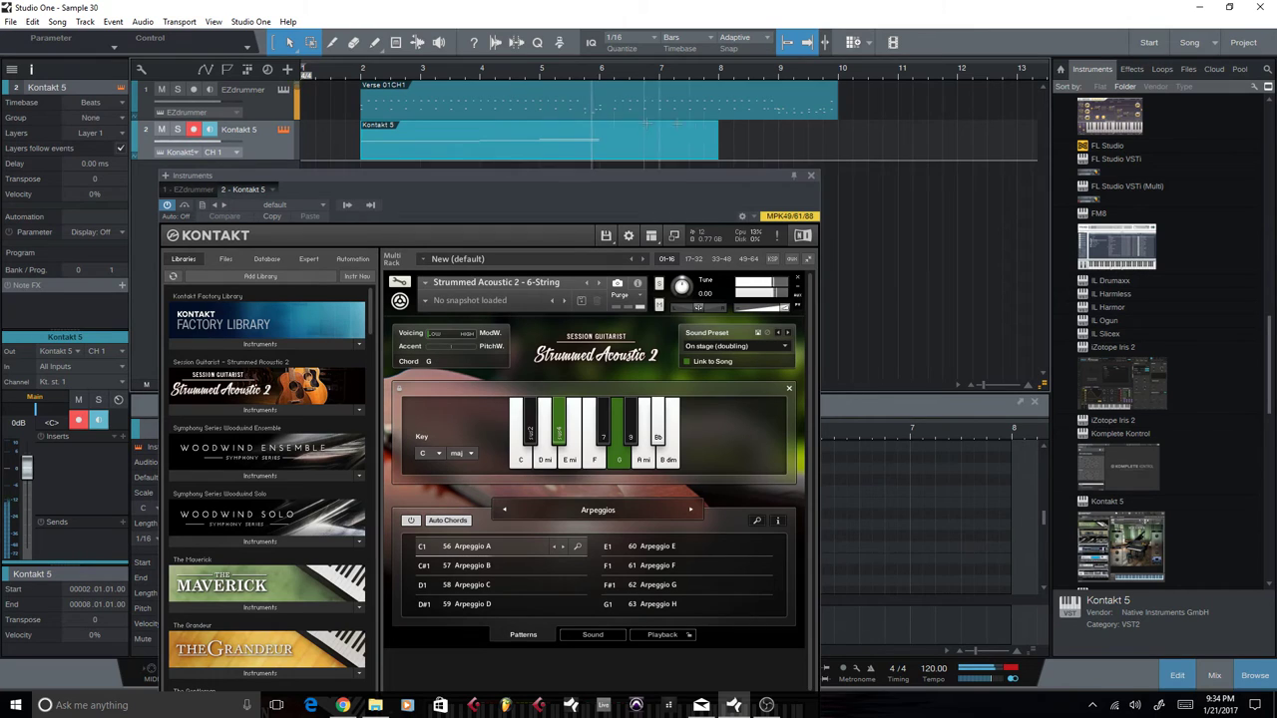
- Close the Kontakt window, shorten the D# 3 note at bar 5 to two beats, and audition bar 5
click(810, 175)
click(796, 518)
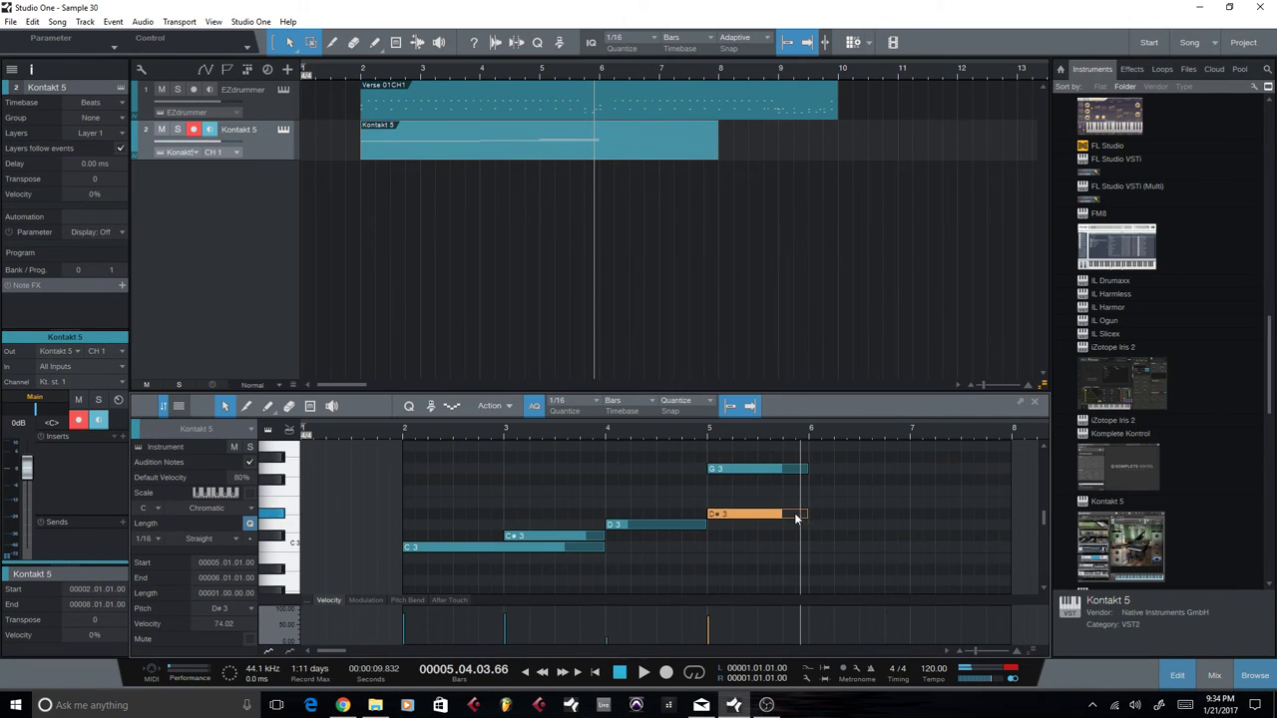
click(538, 72)
key(space)
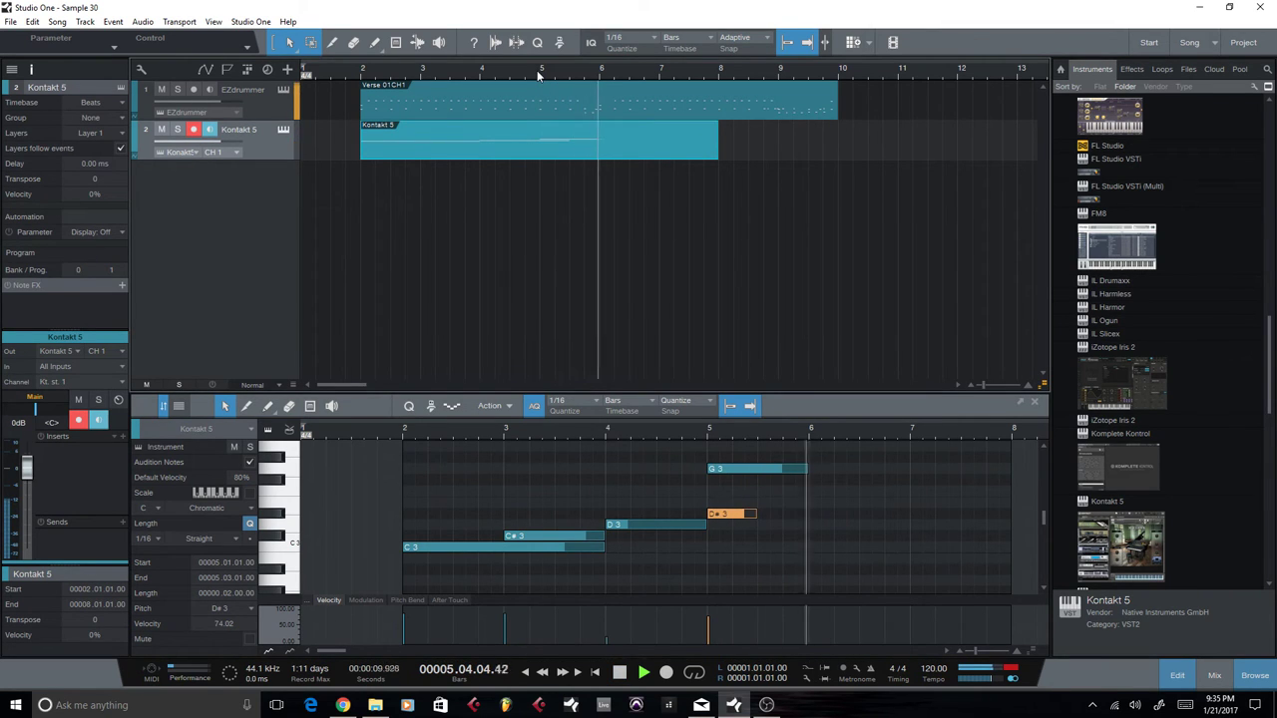
key(space)
- Trim the end of the Kontakt 5 event to bar 6, and colour the track green
drag(717, 155, 599, 157)
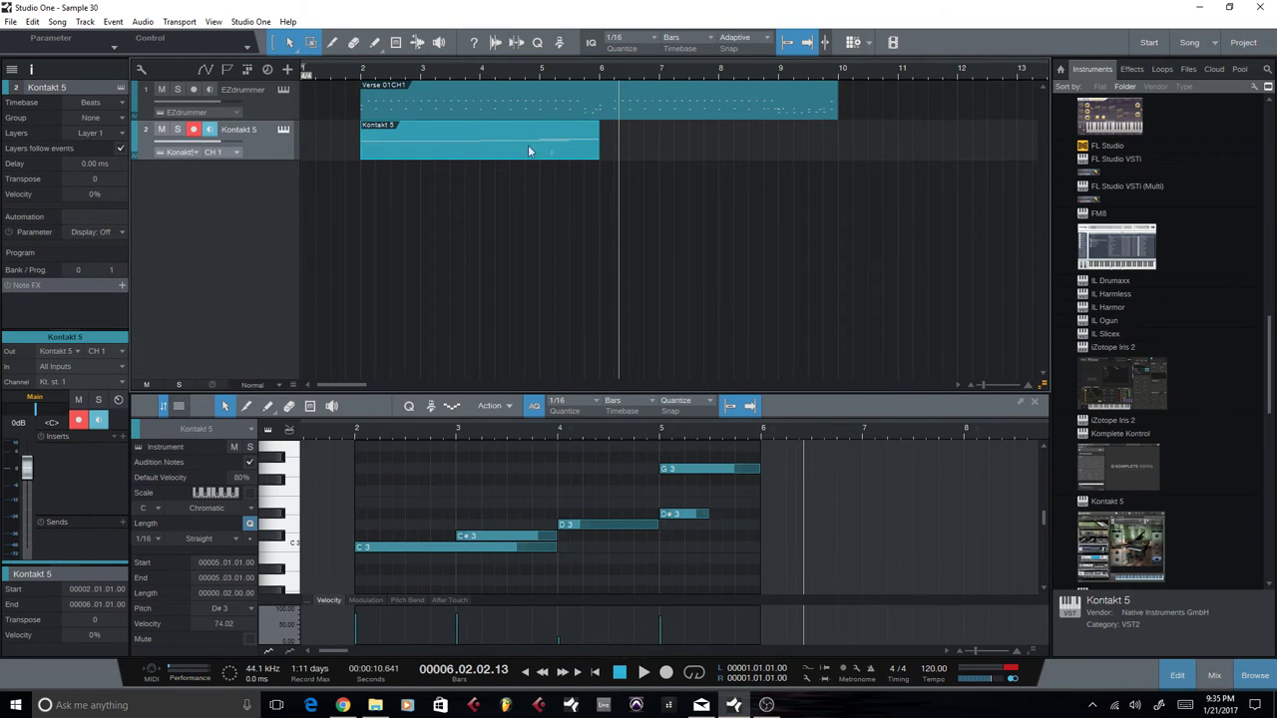
click(134, 142)
click(239, 180)
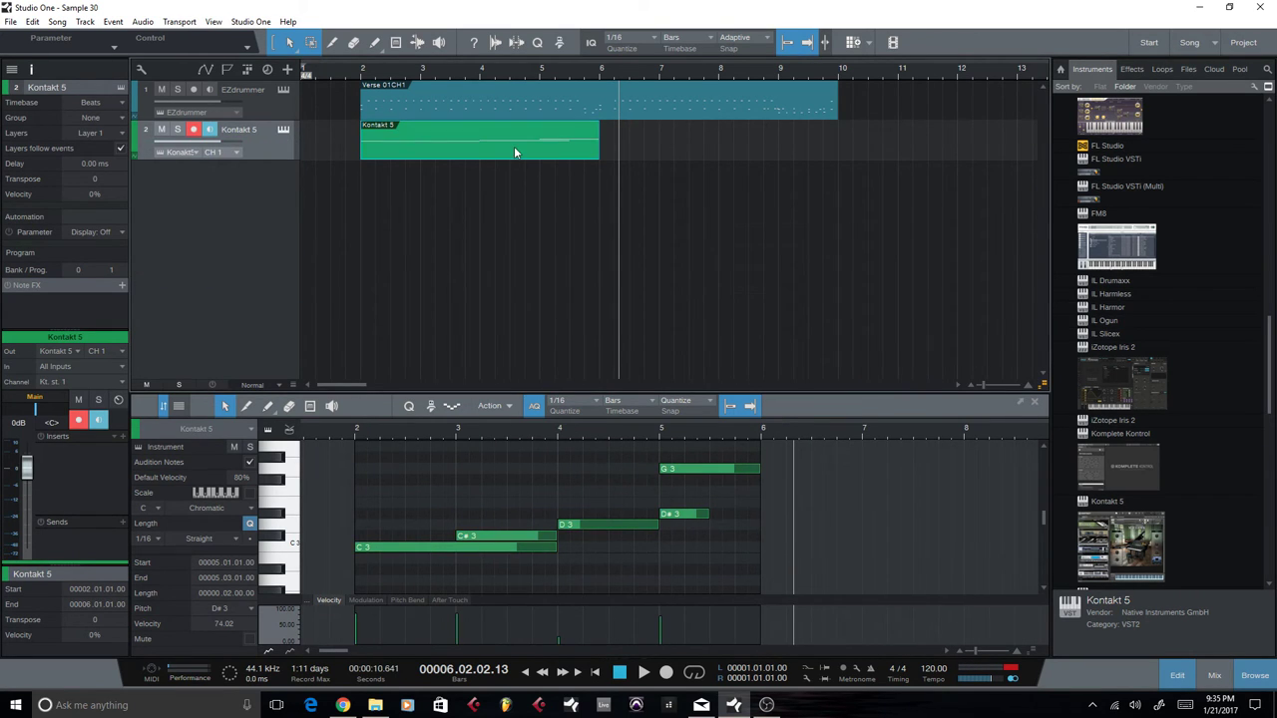
- Duplicate the four-bar Kontakt 5 event, and place the two events back to back at bars 2 and 6
key(s)
drag(477, 157, 716, 154)
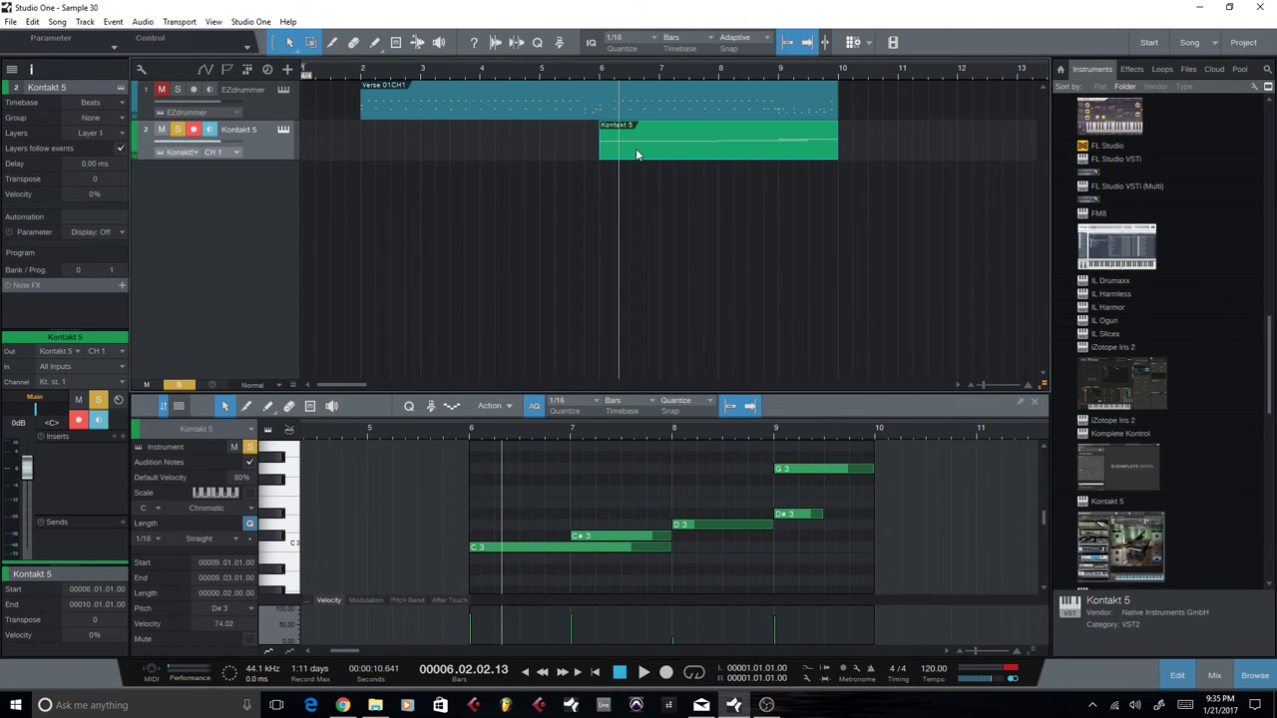
key(d)
drag(661, 150, 431, 144)
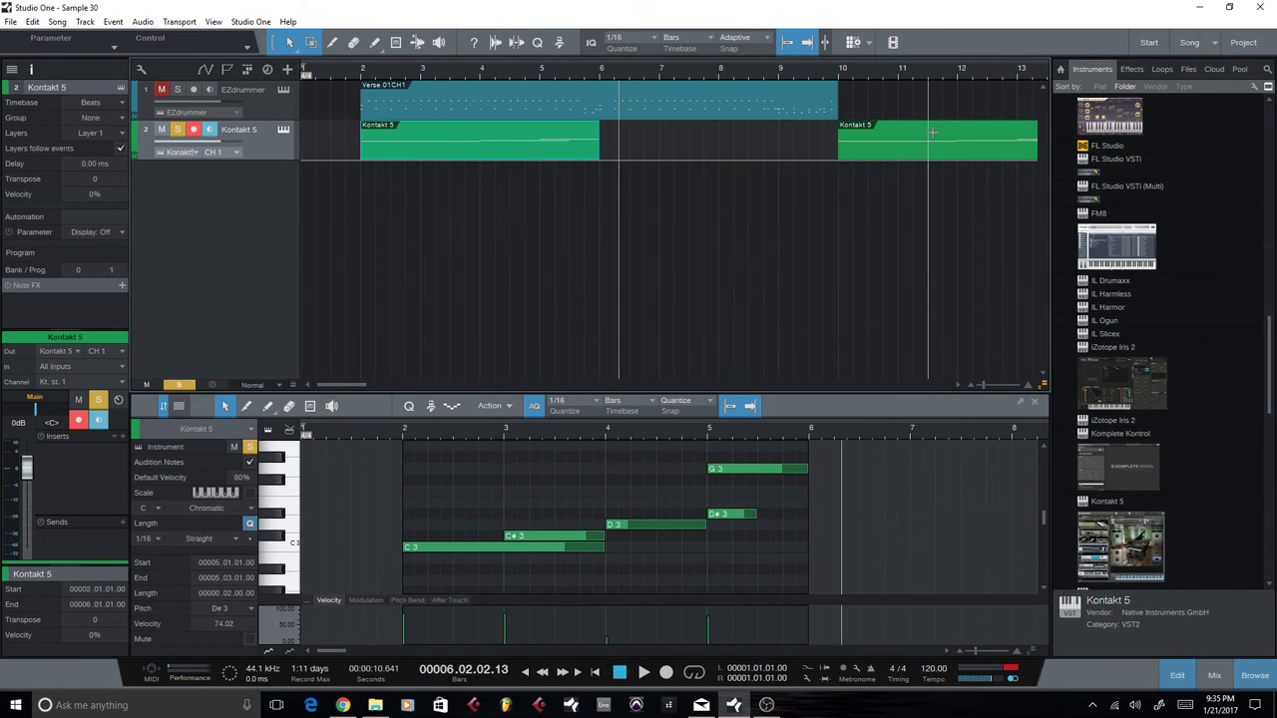
drag(917, 152, 643, 133)
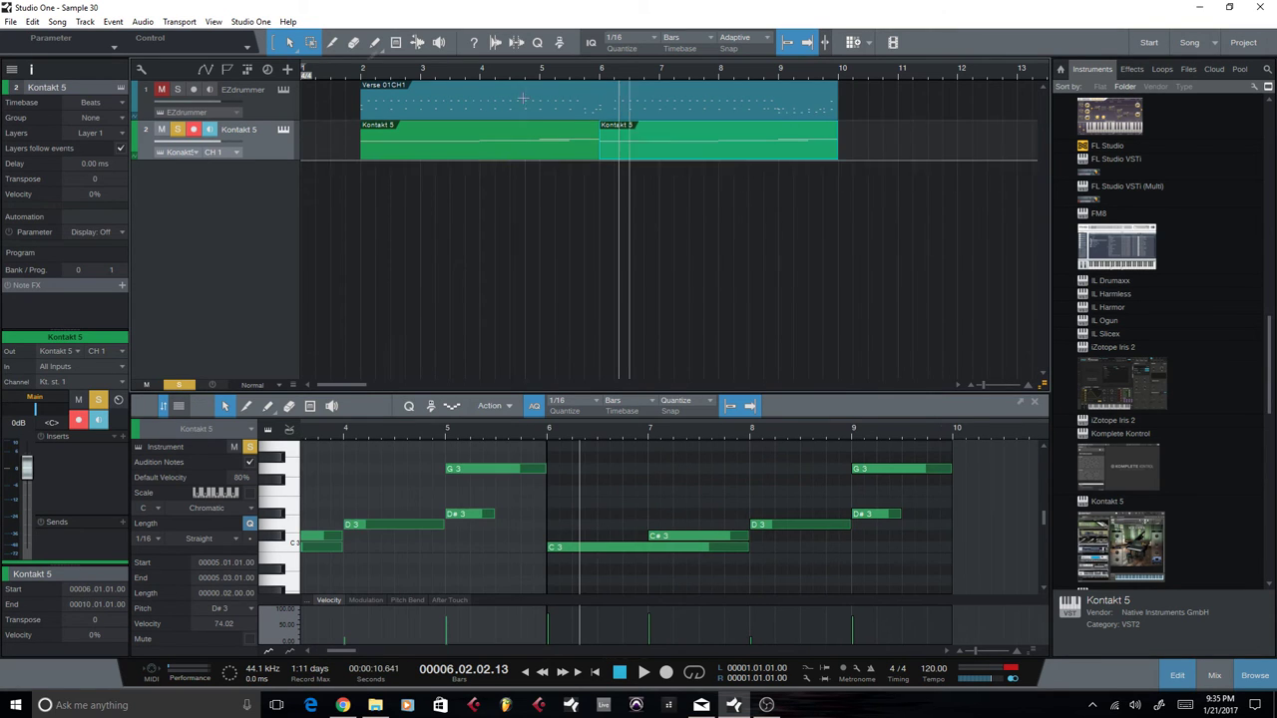
- Play both guitar events together with the drum track from just before bar 2
click(335, 73)
key(space)
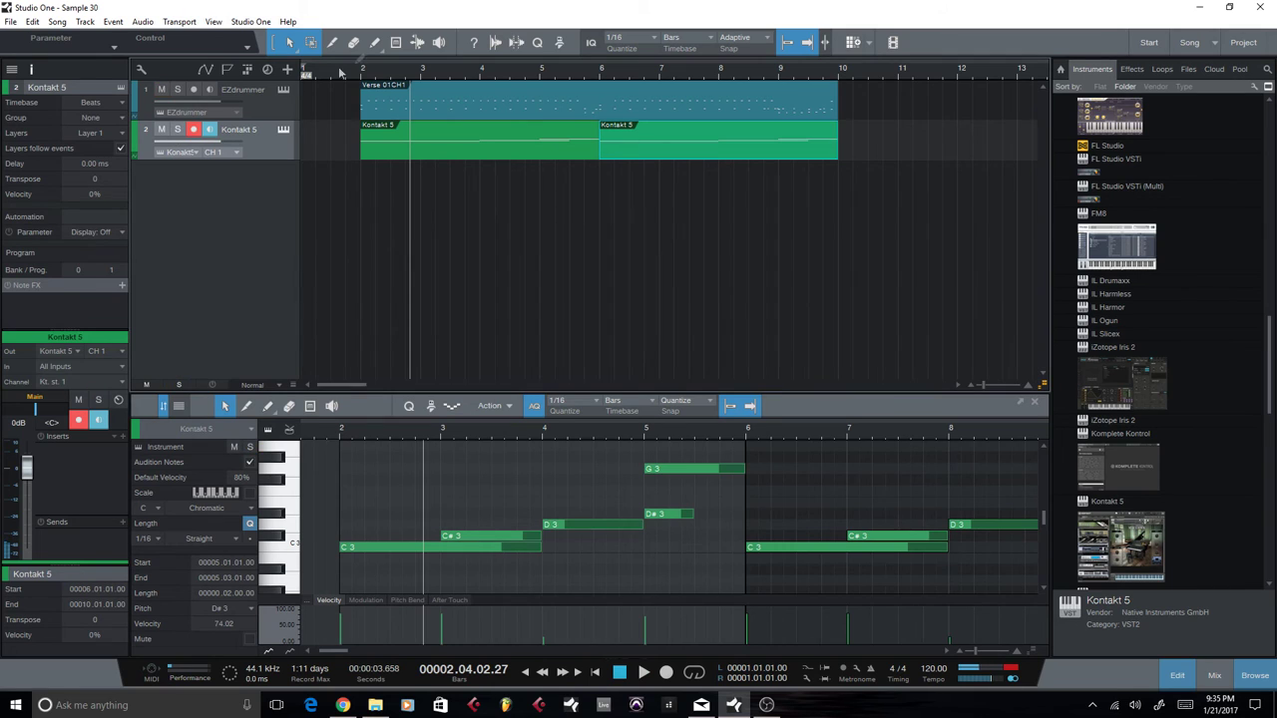
key(space)
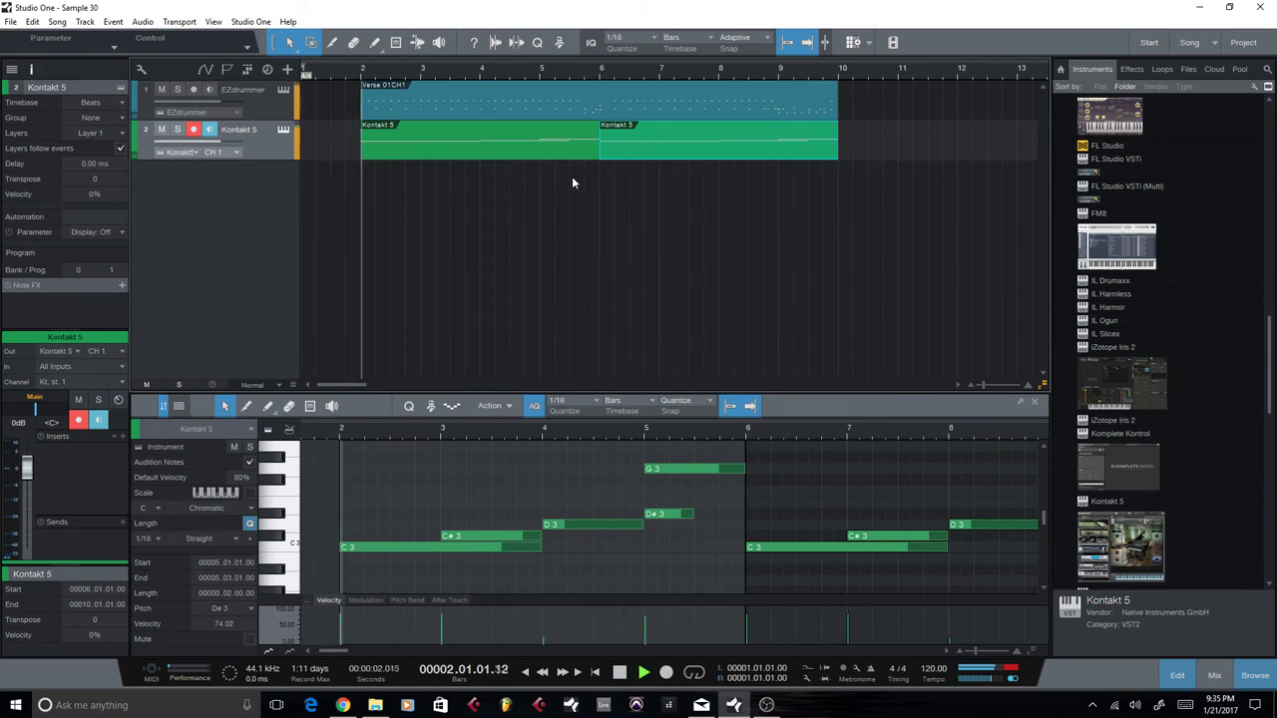